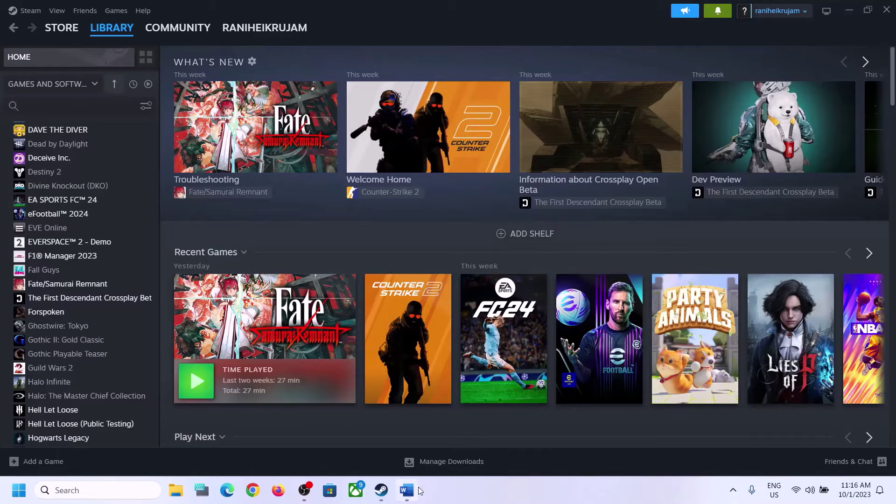
# Highlight the Windows + G step in the Word notes, then send Word behind Steam
pyautogui.click(406, 490)
pyautogui.moveTo(266, 223); pyautogui.dragTo(567, 215)
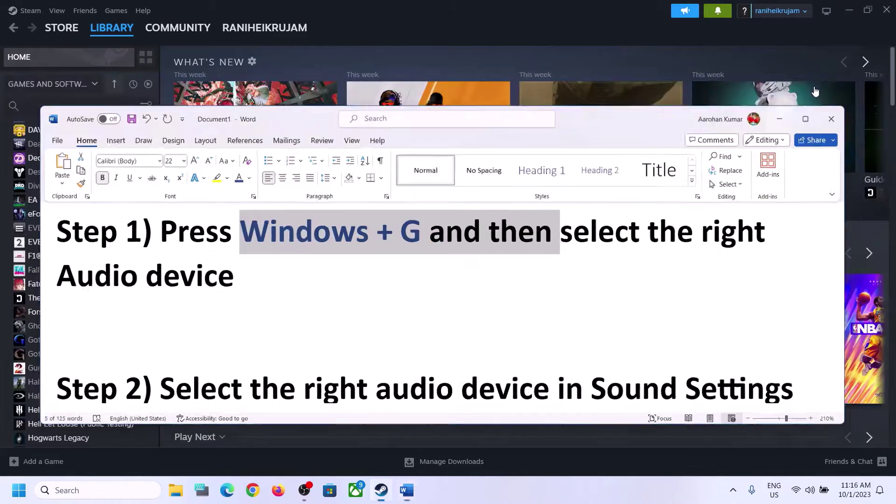
pyautogui.click(815, 92)
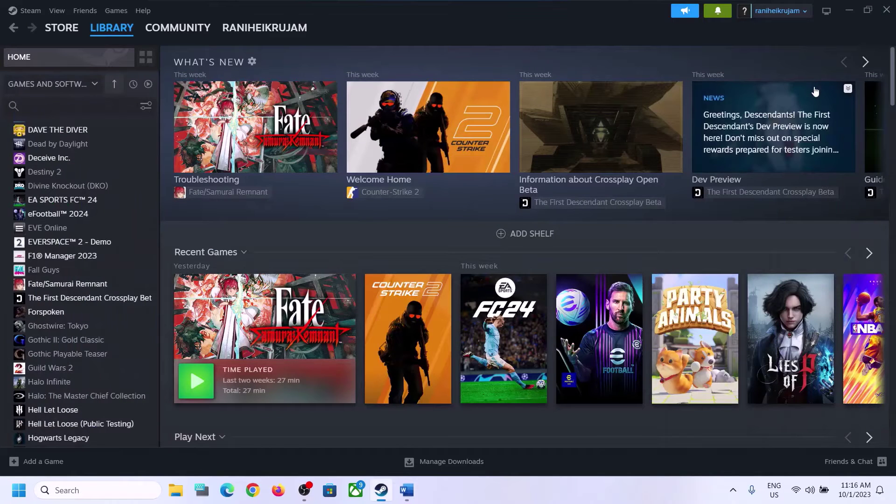
# In Game Bar's Audio widget, keep Speakers (Realtek(R) Audio) as default output and view Voice devices
pyautogui.press('super+g')
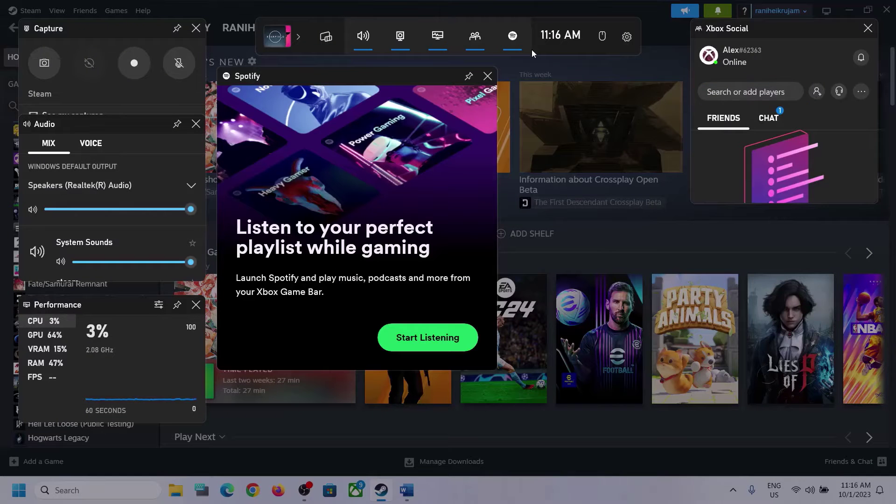
pyautogui.click(363, 37)
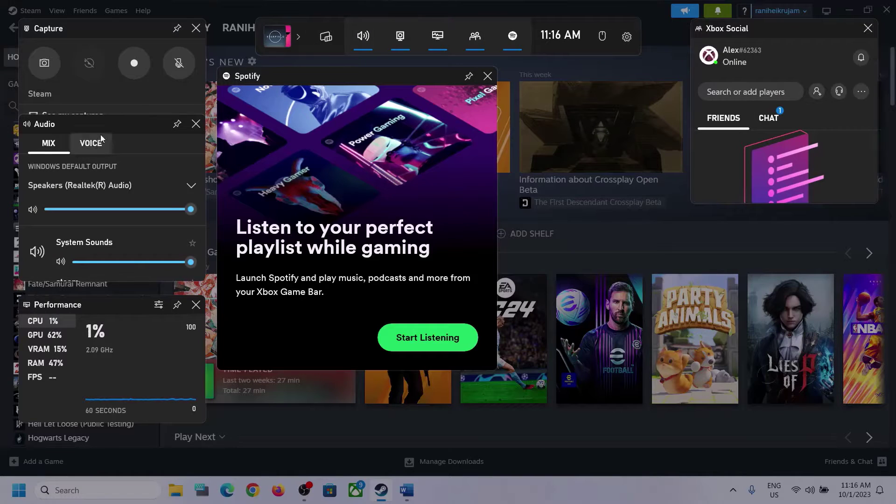
pyautogui.click(192, 188)
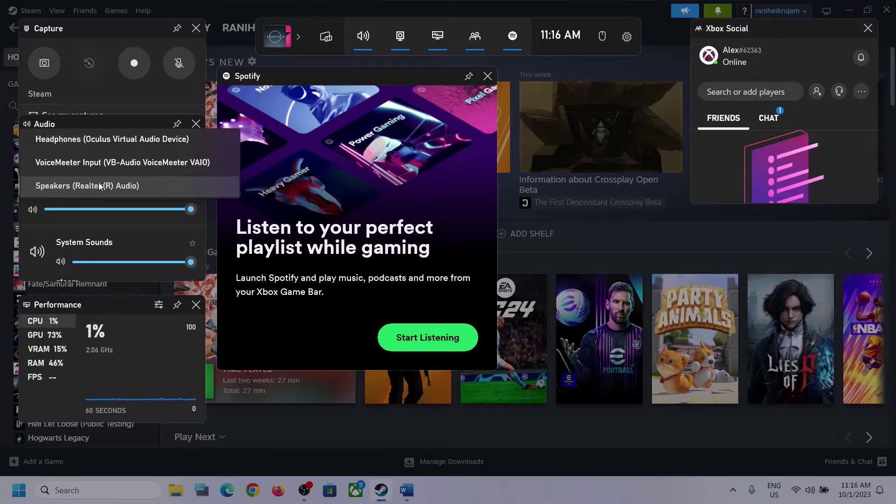
pyautogui.click(128, 186)
pyautogui.scroll(-2, 138, 231)
pyautogui.scroll(2, 131, 250)
pyautogui.scroll(-1, 76, 254)
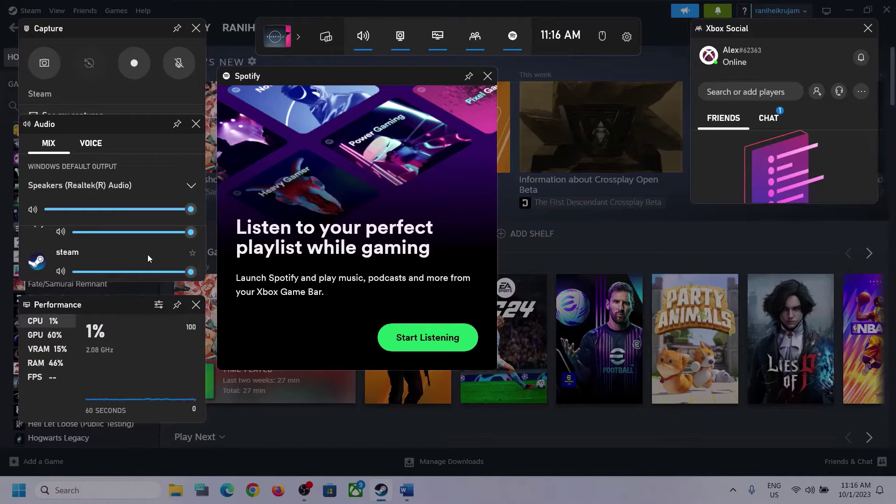
pyautogui.scroll(1, 148, 254)
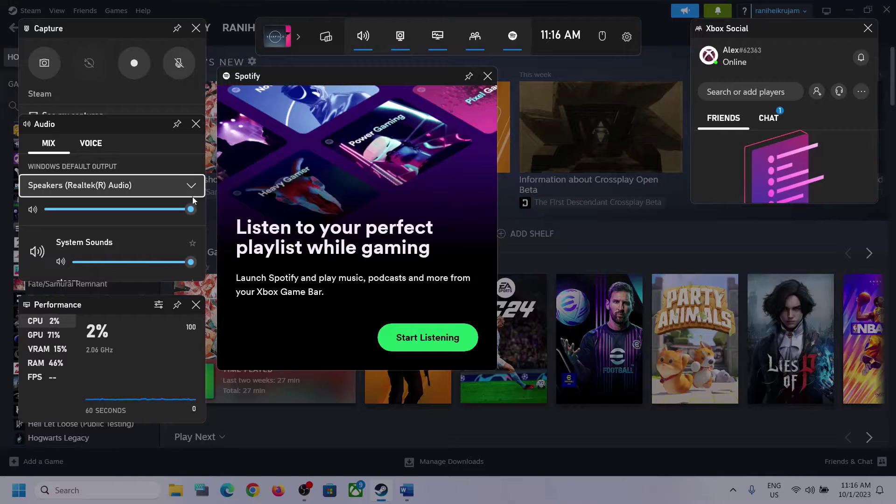
pyautogui.click(89, 146)
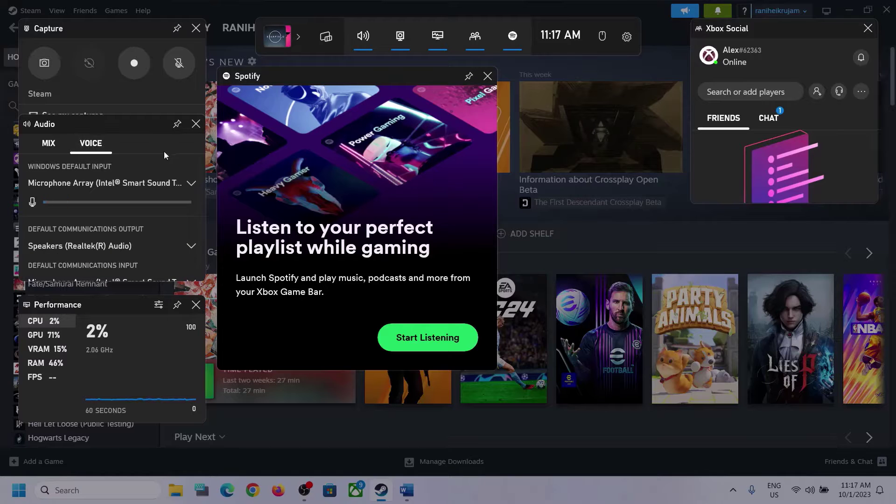
# Keep Microphone Array as input, choose Speakers (Realtek(R) Audio) for communications output, and dismiss Game Bar
pyautogui.click(189, 183)
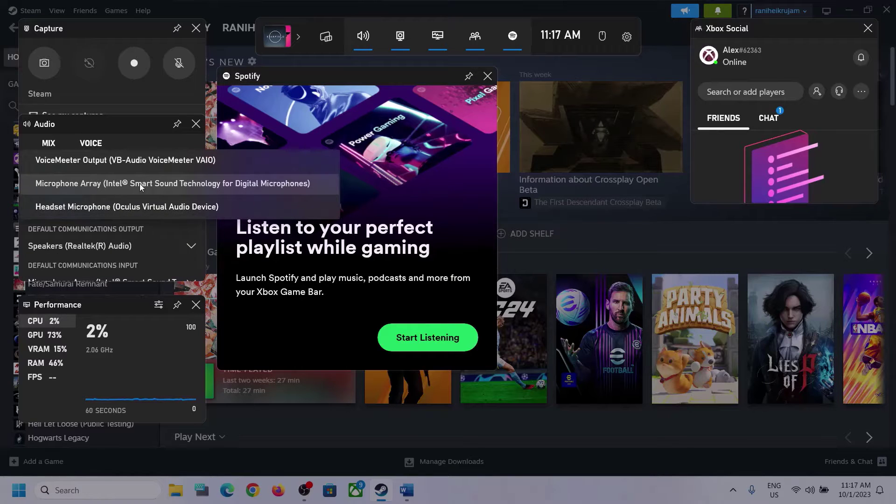
pyautogui.click(132, 127)
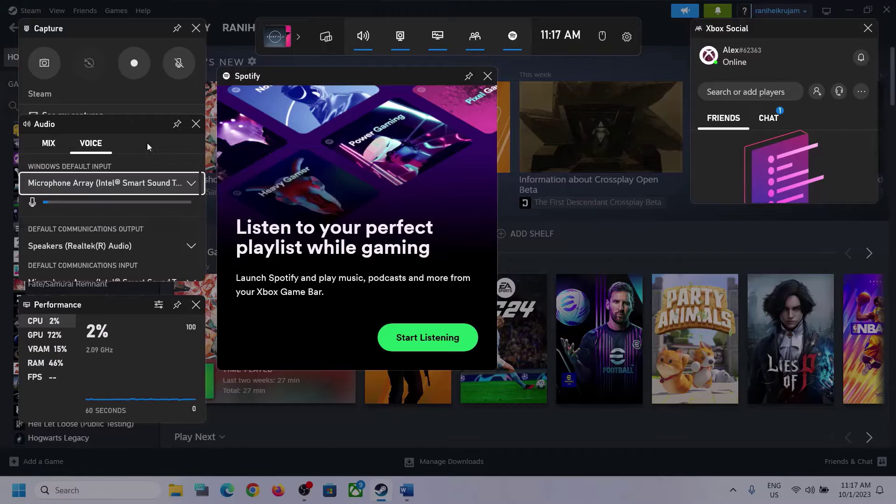
pyautogui.scroll(-1, 152, 227)
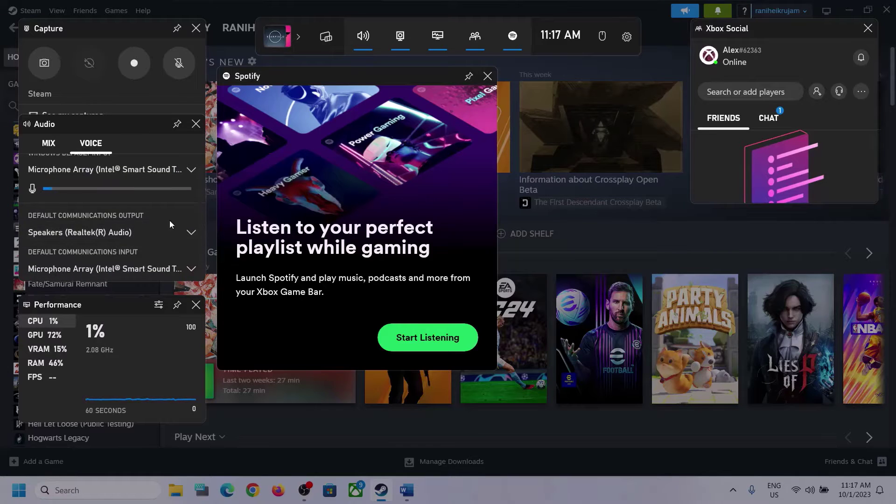
pyautogui.click(192, 232)
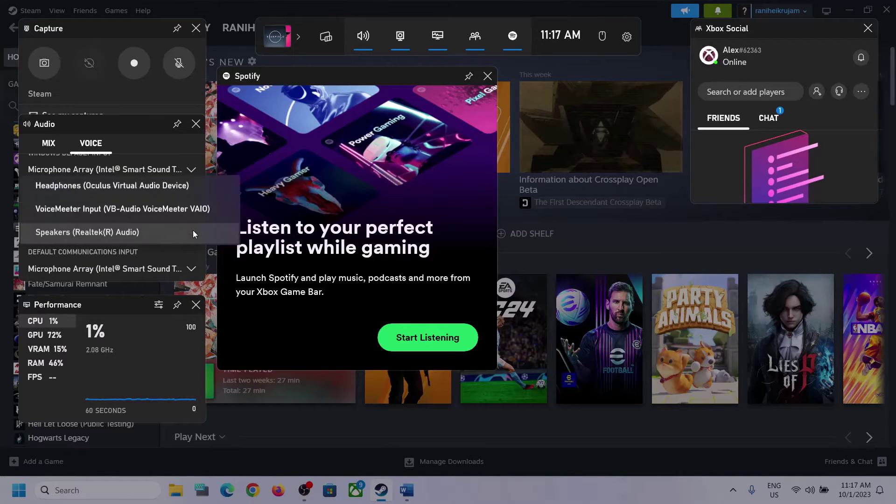
pyautogui.click(146, 233)
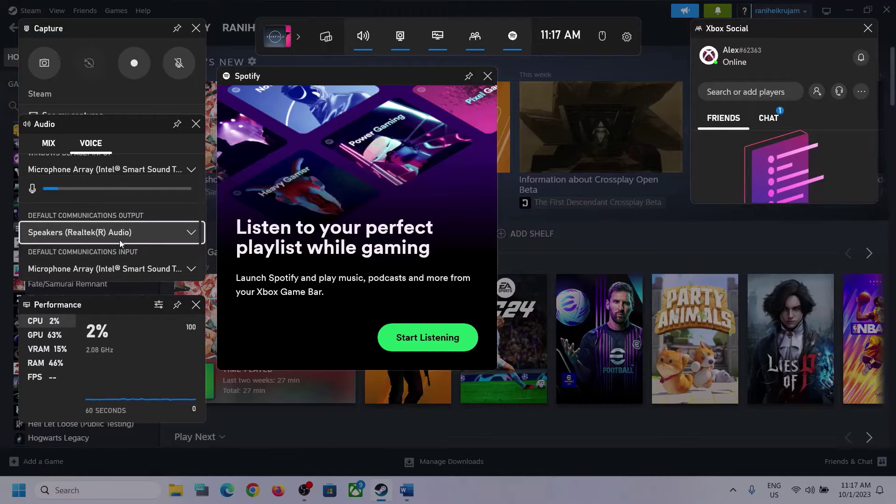
pyautogui.click(157, 274)
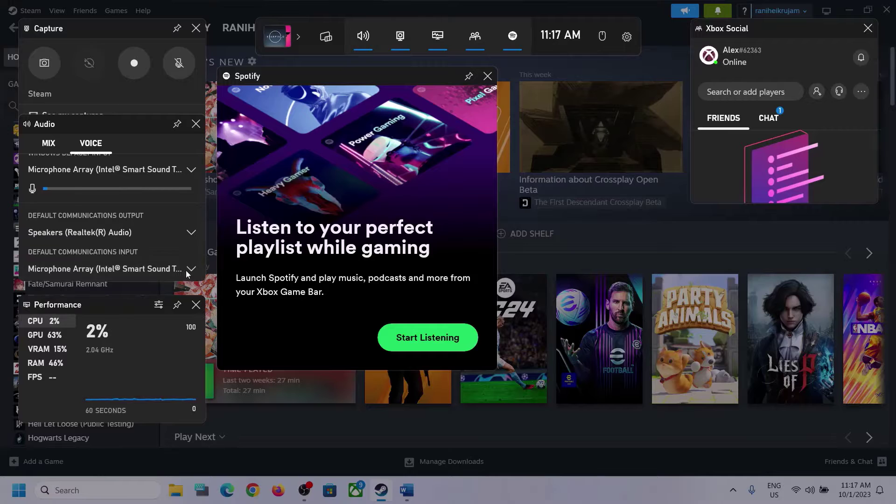
pyautogui.click(186, 200)
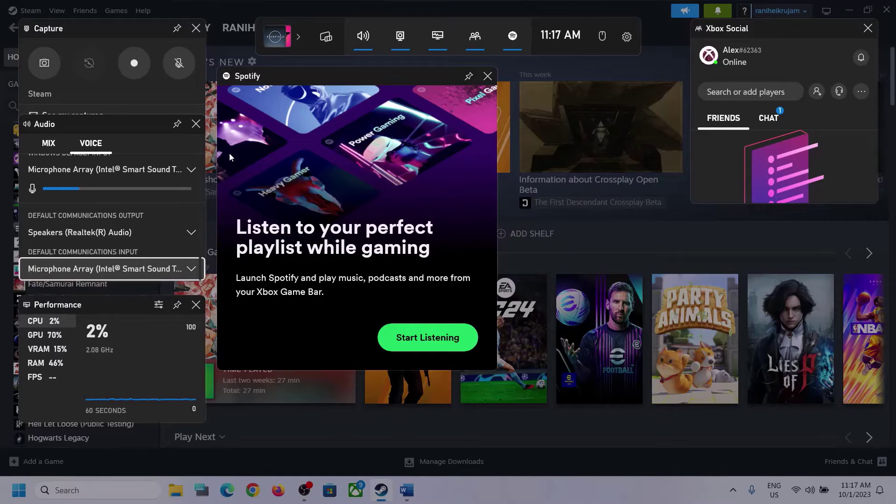
pyautogui.click(517, 139)
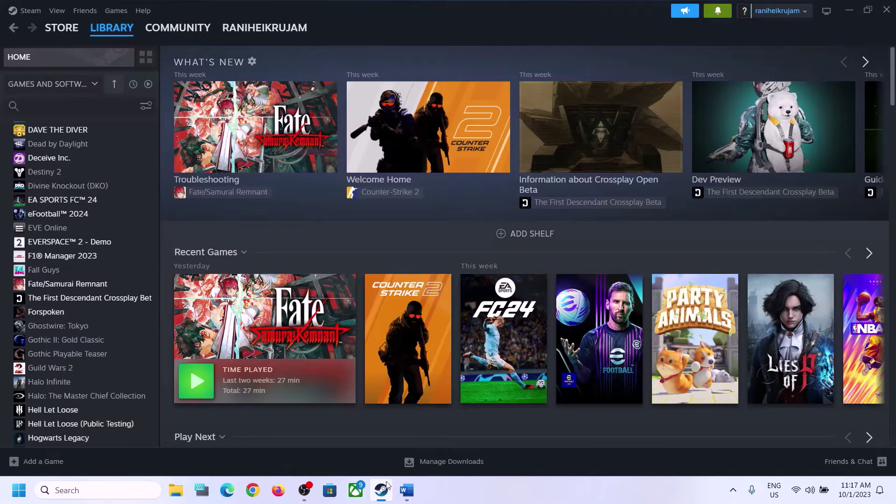
pyautogui.click(406, 490)
pyautogui.scroll(-3, 228, 359)
pyautogui.scroll(1, 252, 327)
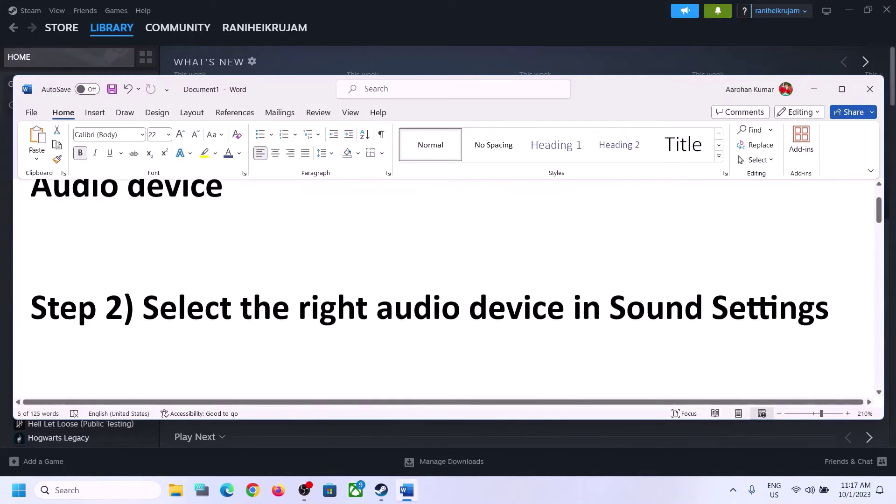
pyautogui.moveTo(142, 323); pyautogui.dragTo(711, 324)
pyautogui.click(821, 90)
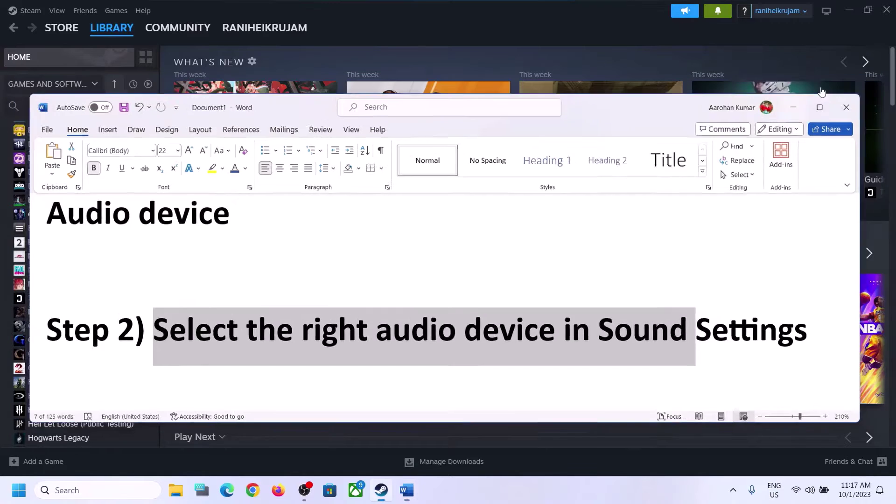
pyautogui.click(814, 495)
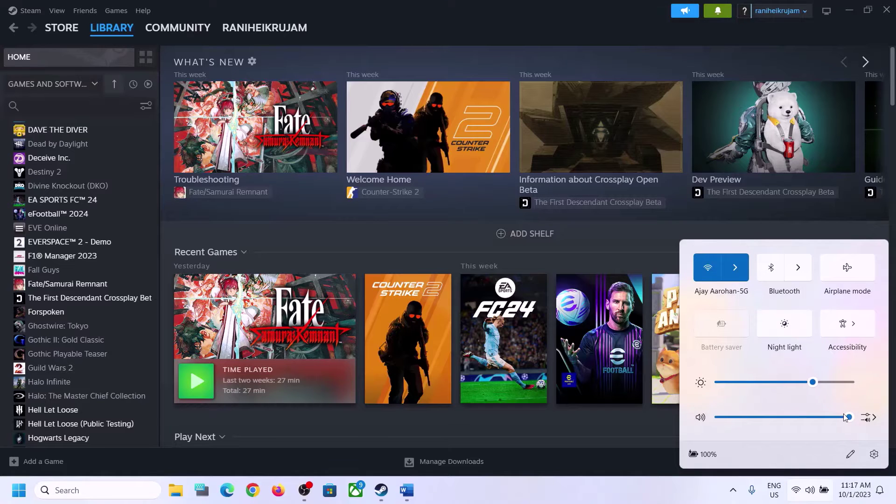
pyautogui.click(873, 418)
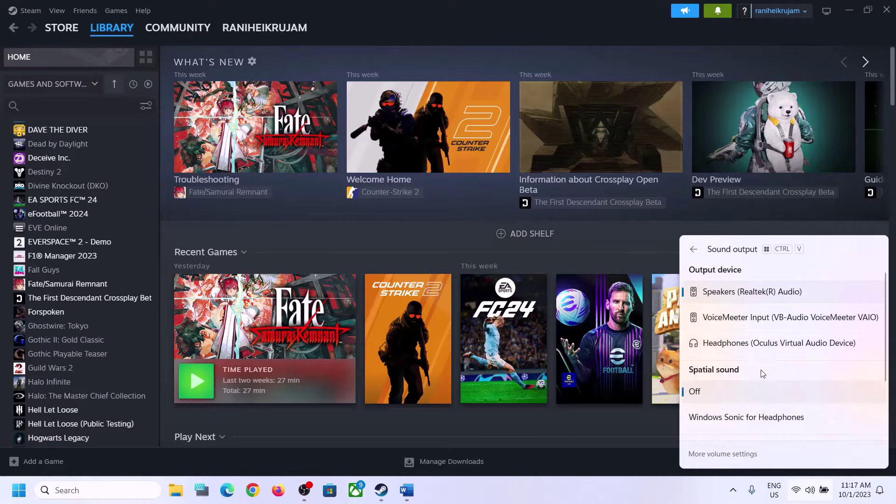
pyautogui.scroll(-3, 794, 388)
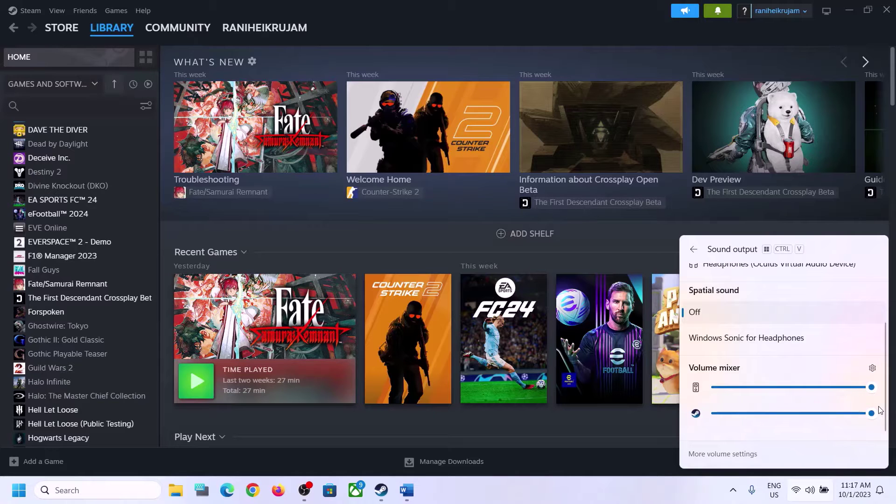
pyautogui.click(698, 491)
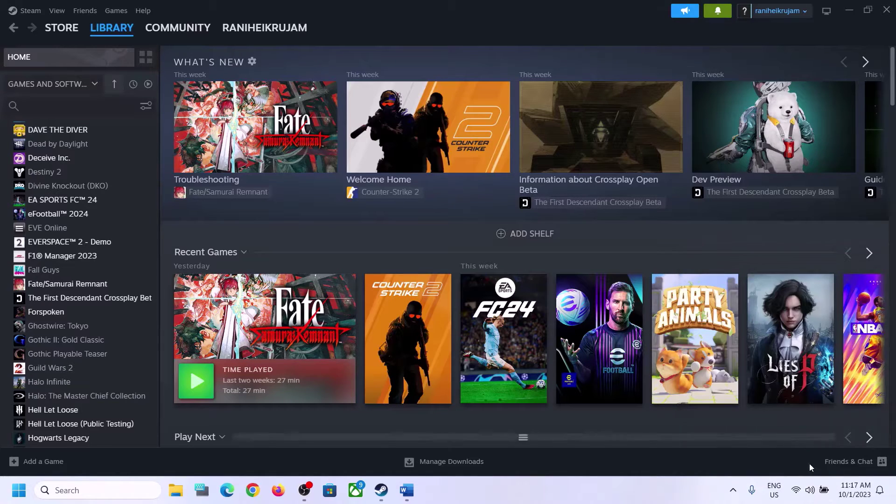
pyautogui.rightClick(812, 496)
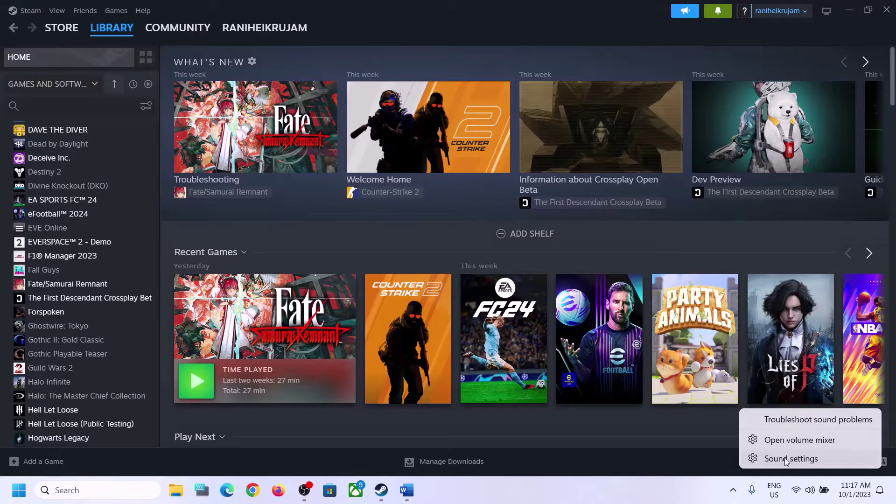
pyautogui.click(797, 458)
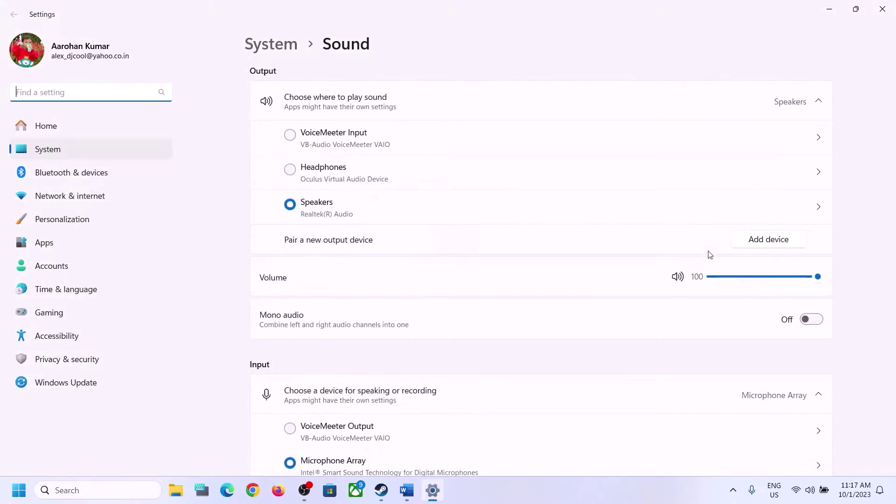
pyautogui.click(814, 107)
pyautogui.click(815, 106)
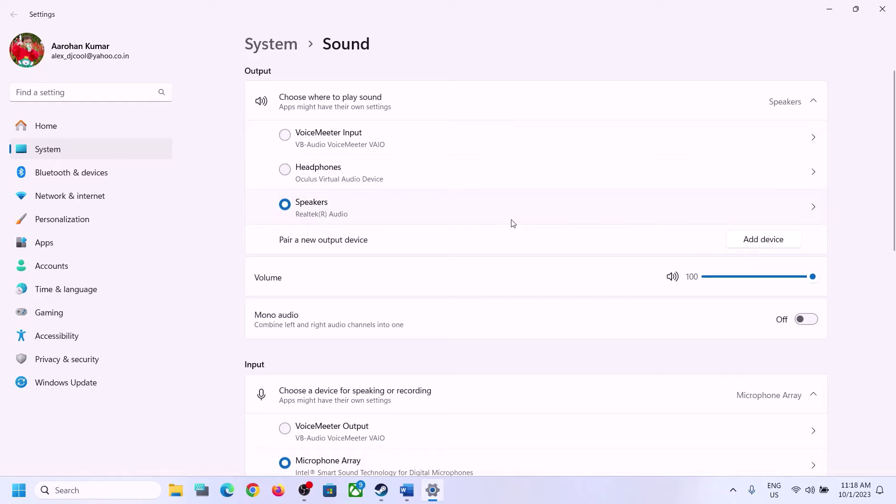
pyautogui.scroll(-8, 669, 355)
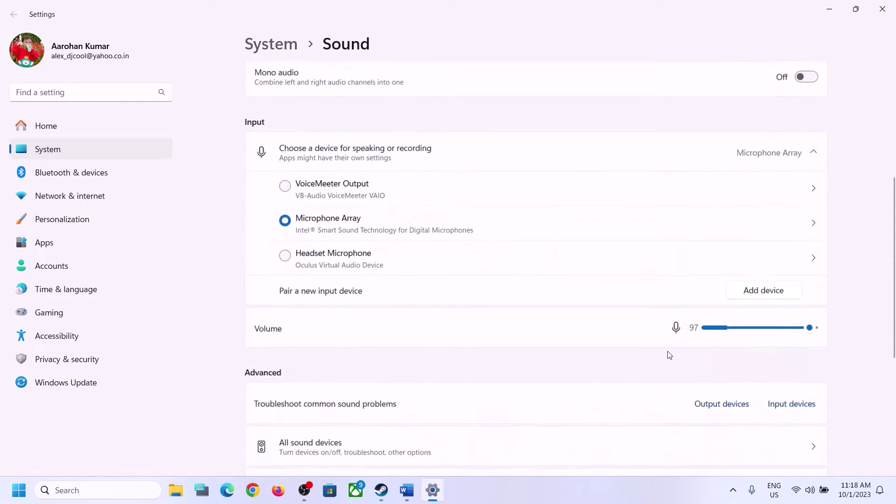
pyautogui.scroll(2, 668, 355)
pyautogui.scroll(-2, 607, 362)
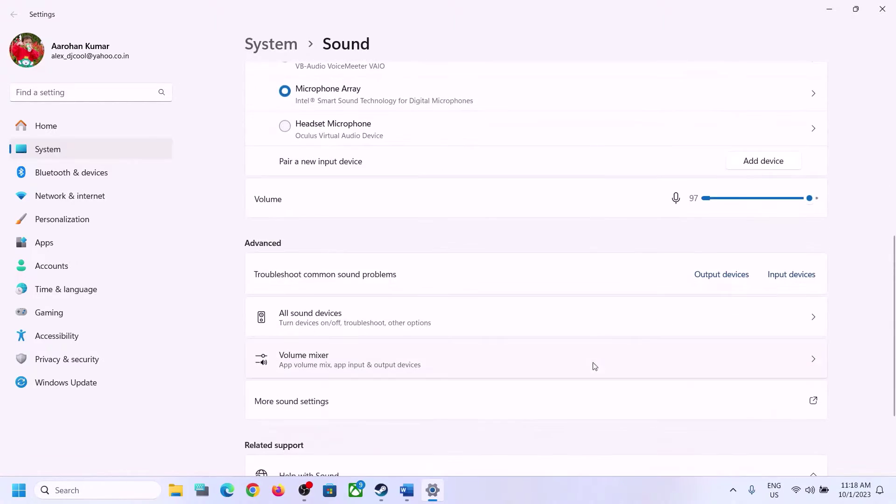
pyautogui.click(291, 367)
pyautogui.scroll(-2, 606, 336)
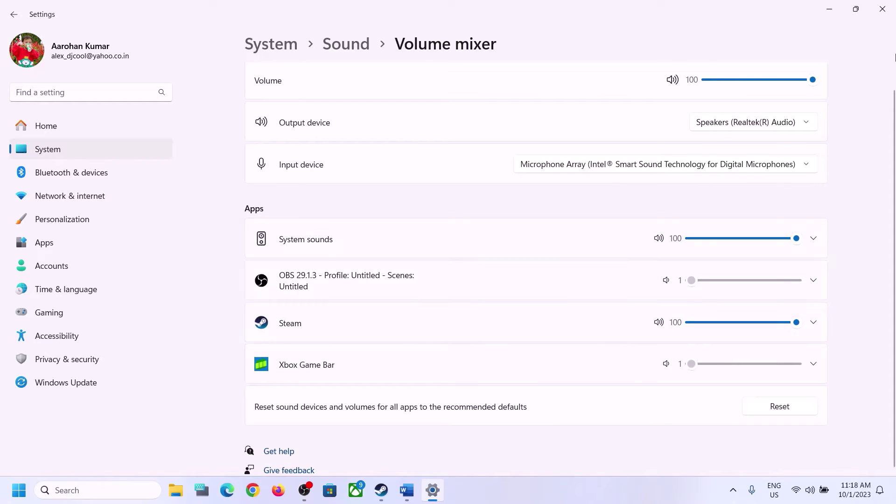
pyautogui.click(882, 9)
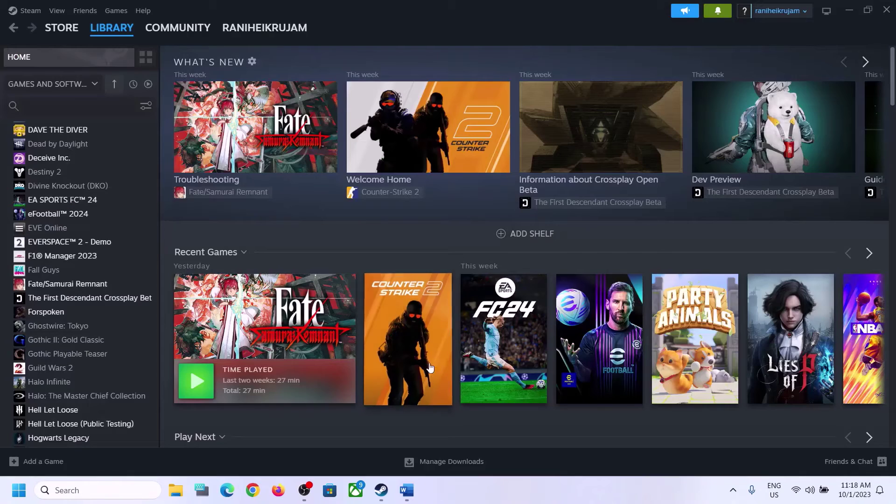
pyautogui.click(407, 490)
# Highlight 'Restart the game' and 'Restart PC' in Step 3 of the notes
pyautogui.scroll(-2, 387, 357)
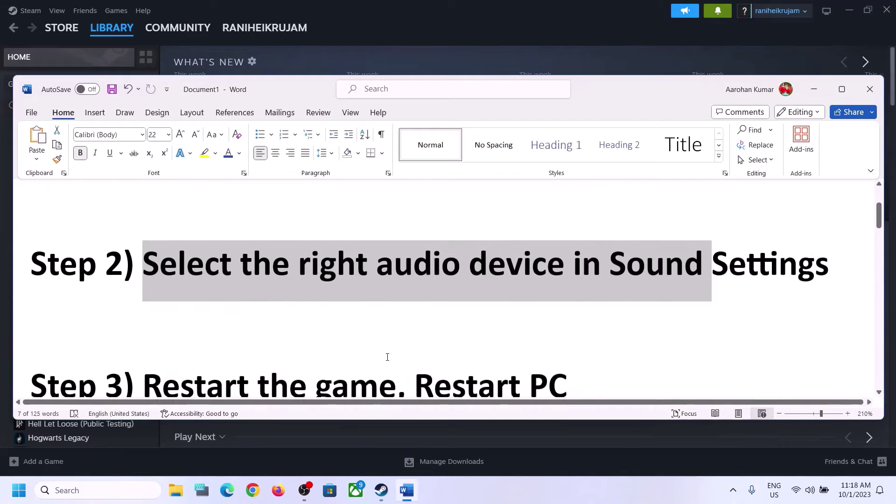
pyautogui.moveTo(163, 336); pyautogui.dragTo(396, 346)
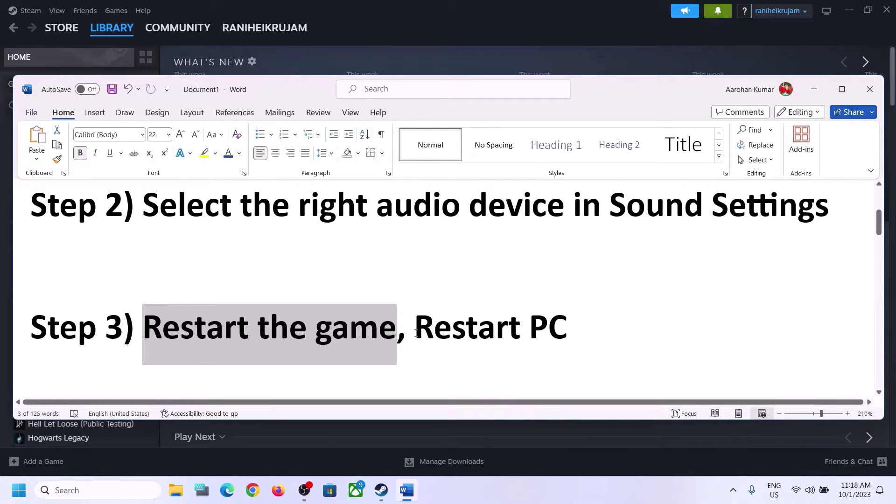
pyautogui.moveTo(418, 331); pyautogui.dragTo(568, 337)
# Show the Start menu restart options and the Quick Settings sound output list, then return to Word
pyautogui.click(19, 490)
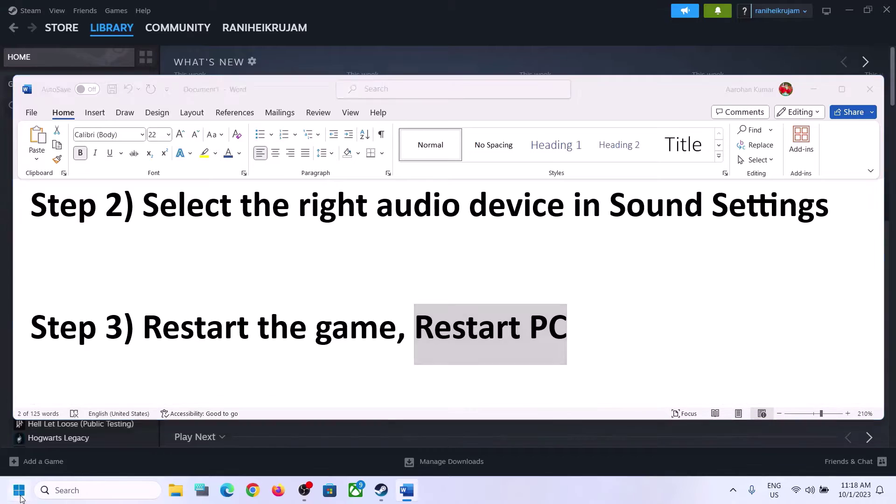
pyautogui.click(338, 449)
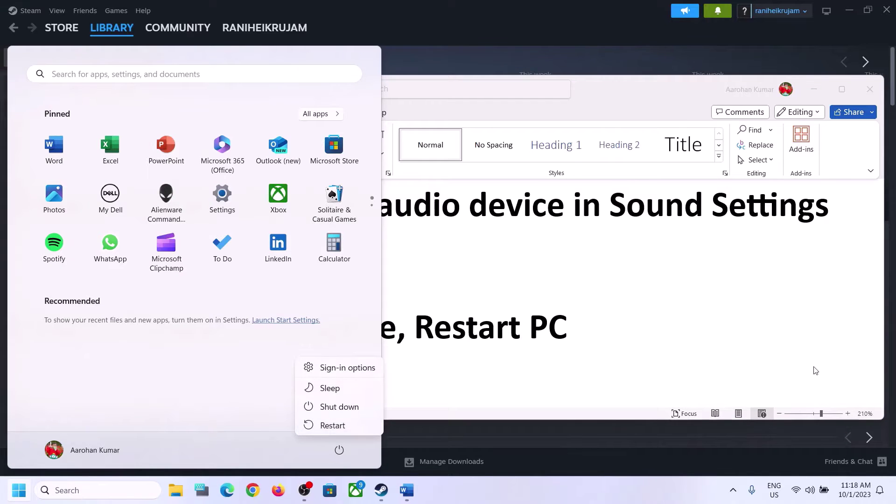
pyautogui.click(801, 354)
pyautogui.click(649, 326)
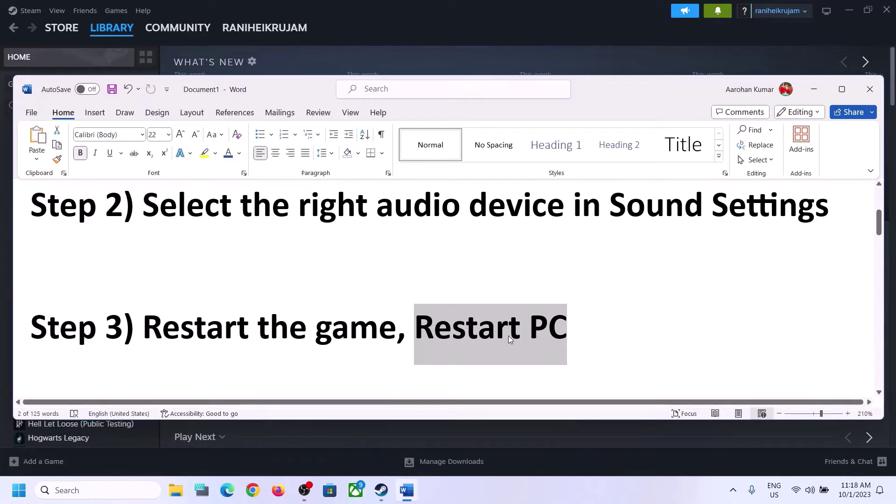
pyautogui.click(811, 490)
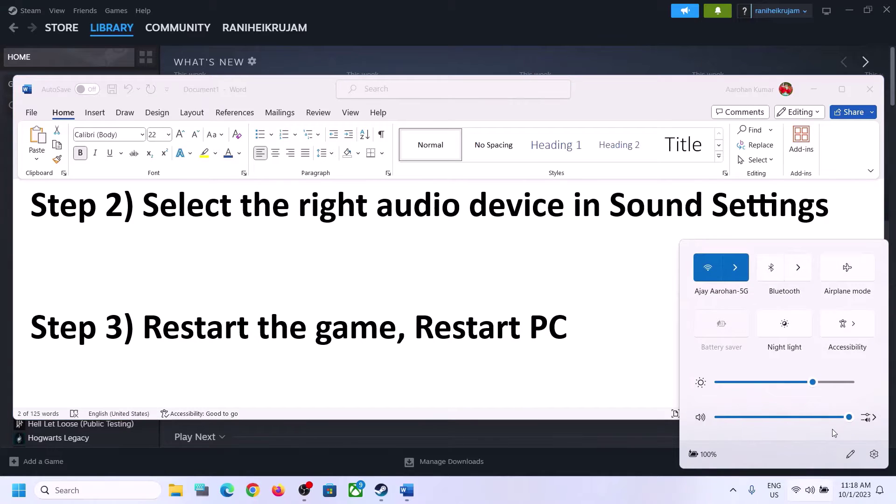
pyautogui.click(873, 418)
pyautogui.click(440, 362)
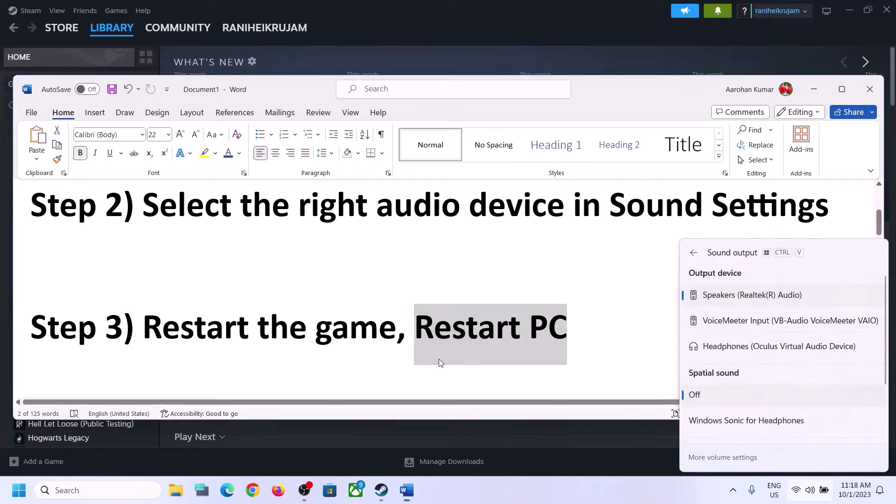
pyautogui.click(308, 318)
# Scroll to Step 4 and highlight the 48/44k Hz sample rate instruction
pyautogui.scroll(-5, 307, 318)
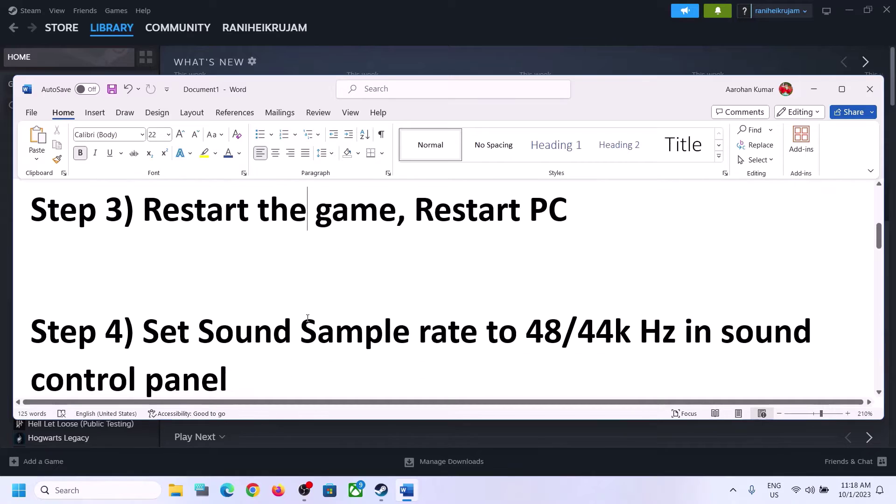
pyautogui.moveTo(150, 279); pyautogui.dragTo(307, 338)
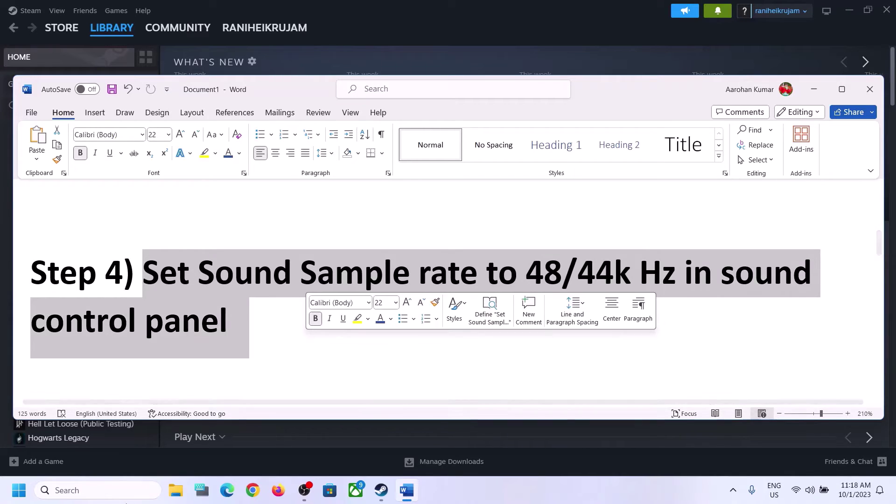
pyautogui.click(102, 491)
# Search 'control' and open Control Panel's Hardware and Sound > Sound playback devices dialog
pyautogui.write('contro')
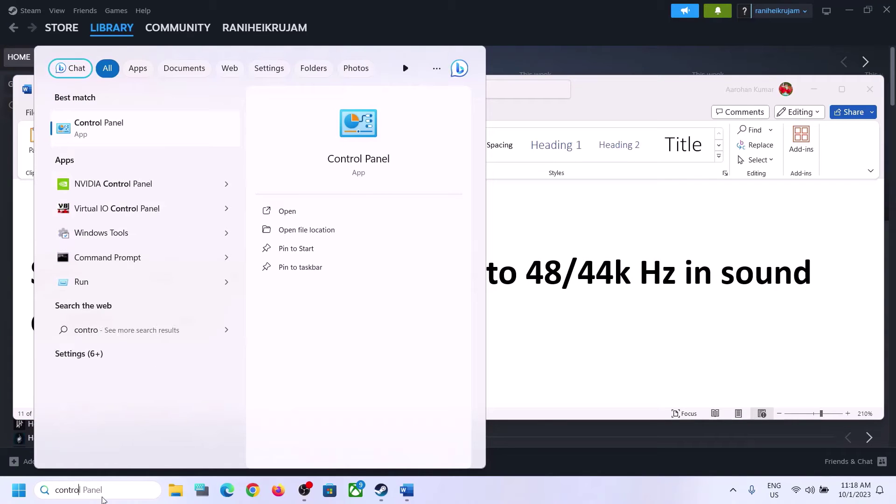
pyautogui.write('l')
pyautogui.click(124, 132)
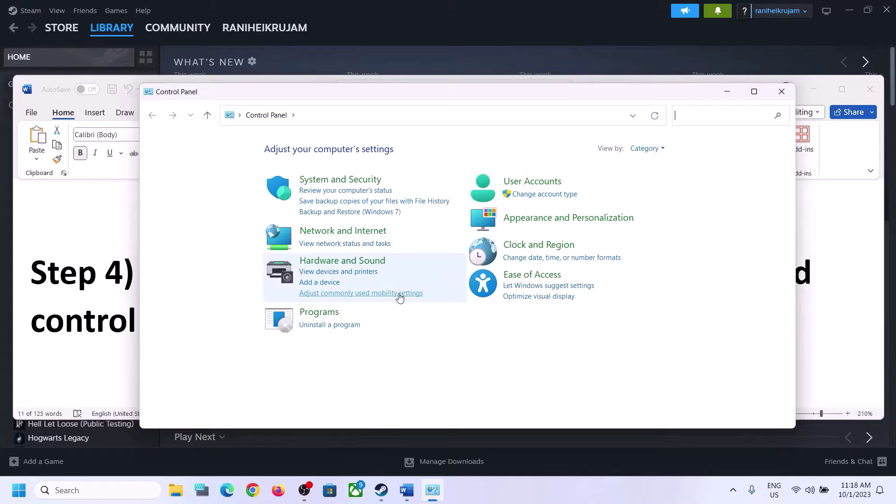
pyautogui.click(339, 260)
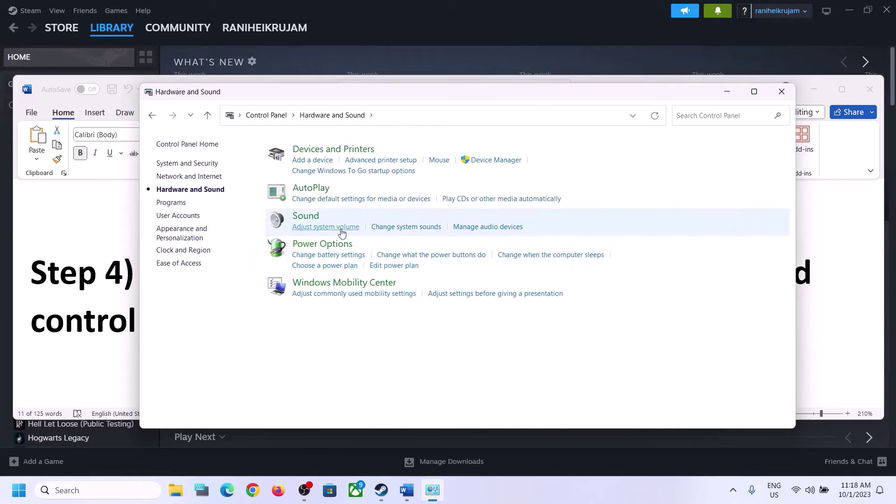
pyautogui.click(306, 216)
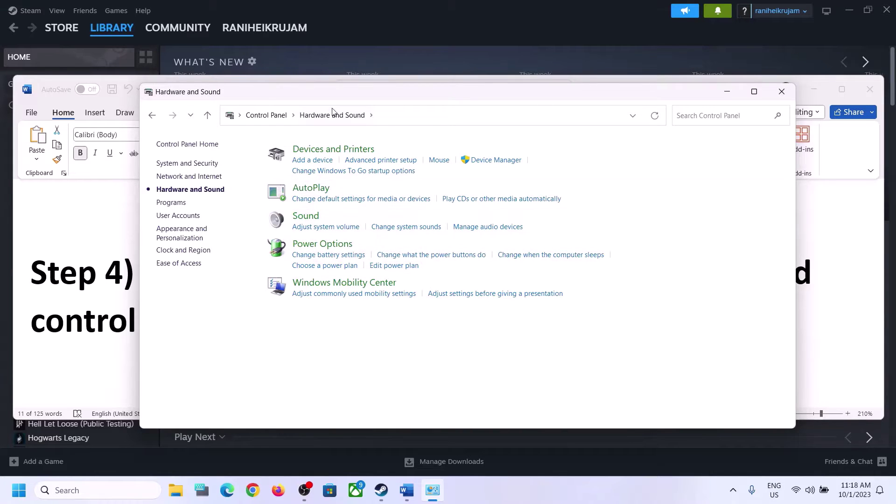
pyautogui.moveTo(391, 92); pyautogui.dragTo(425, 80)
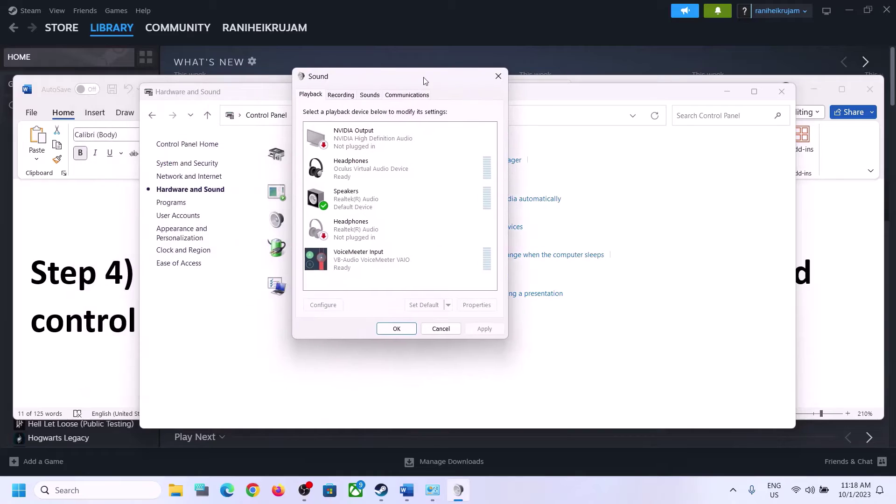
# Select Speakers (Realtek(R) Audio) in the Playback list and bring up its context menu
pyautogui.click(364, 205)
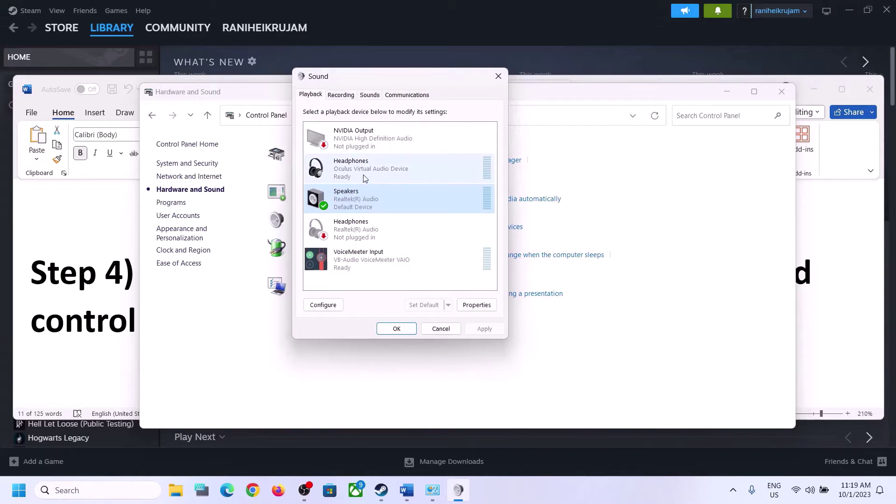
pyautogui.click(362, 173)
pyautogui.click(358, 196)
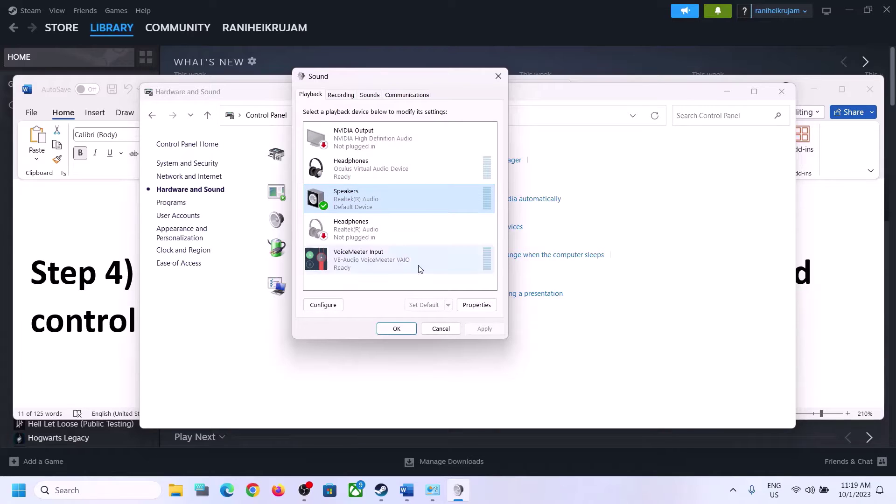
pyautogui.rightClick(365, 201)
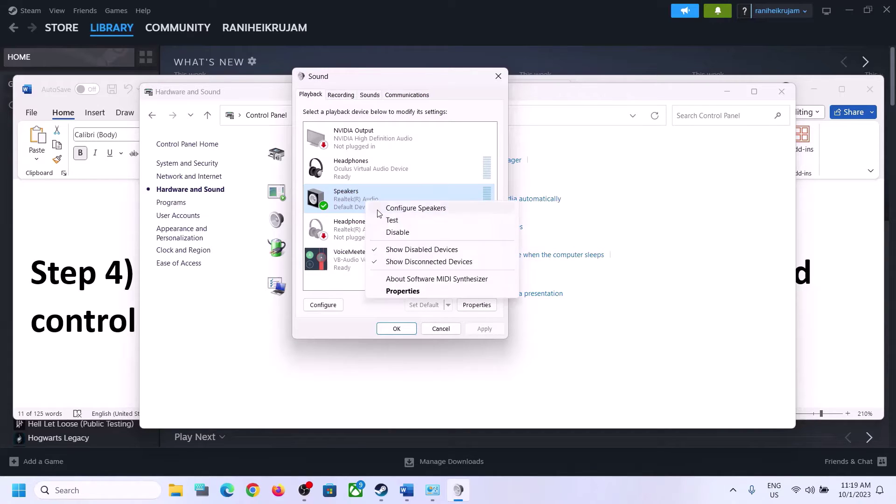
# In Speakers Properties, apply 16 bit 48000 Hz, revert to 24 bit 48000 Hz, and close both dialogs
pyautogui.click(404, 291)
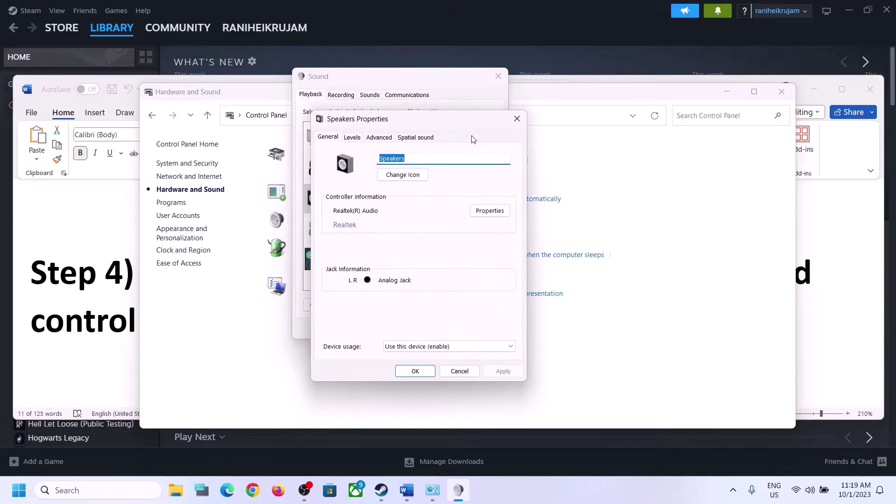
pyautogui.click(378, 139)
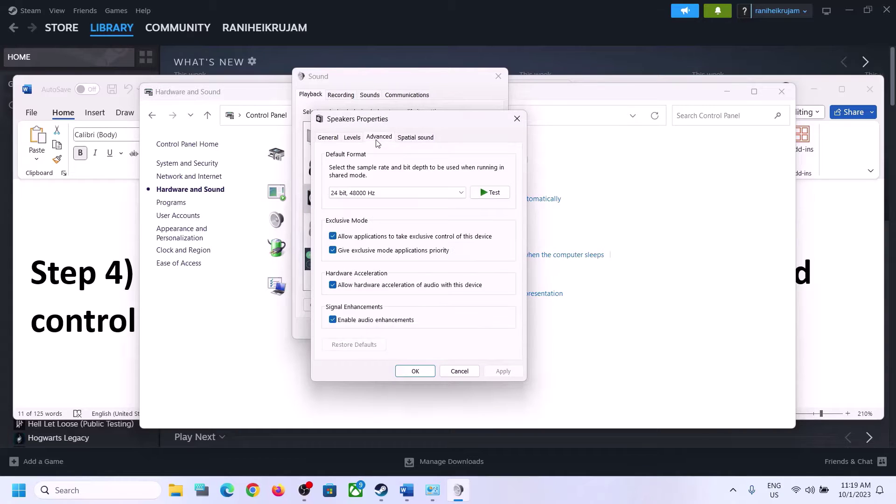
pyautogui.click(462, 193)
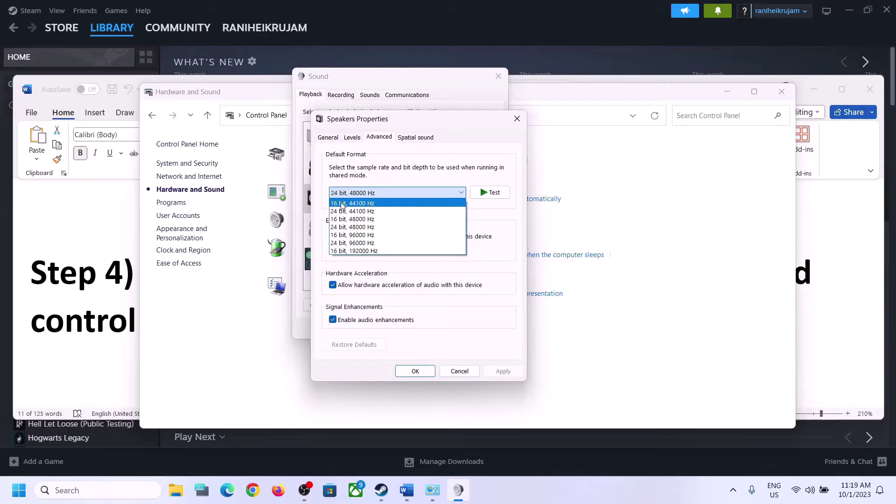
pyautogui.click(363, 222)
pyautogui.click(501, 371)
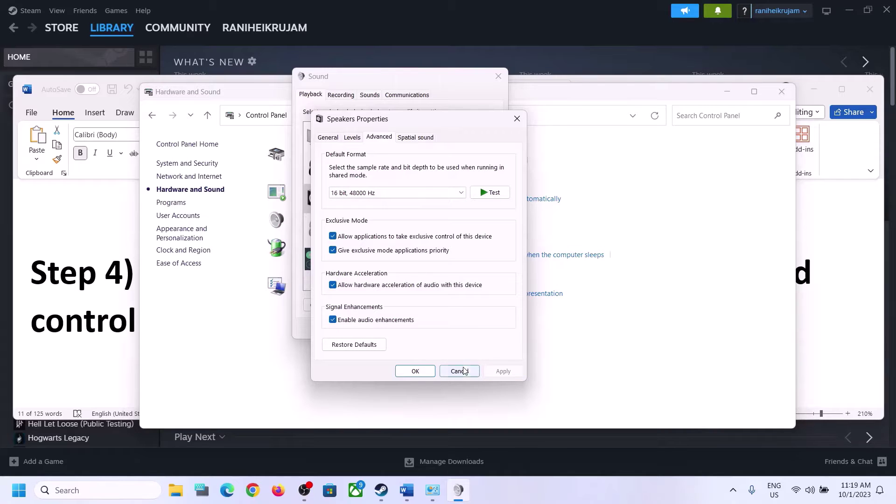
pyautogui.click(379, 193)
pyautogui.click(356, 227)
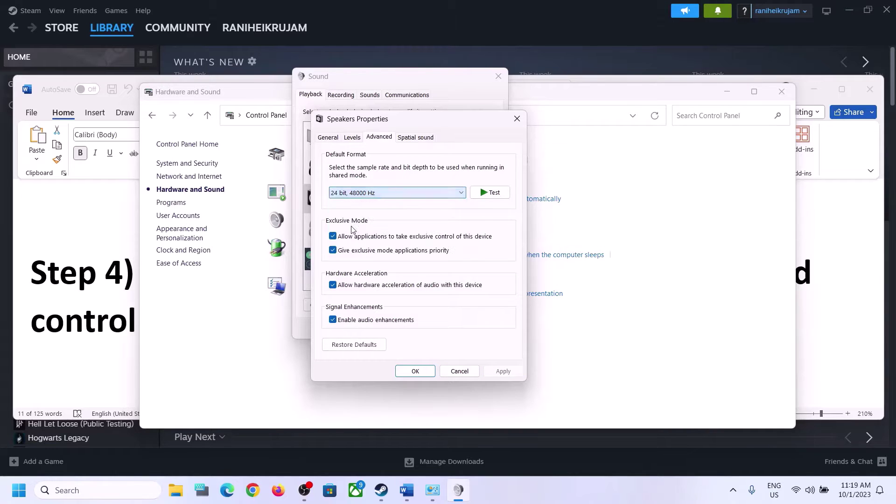
pyautogui.click(504, 371)
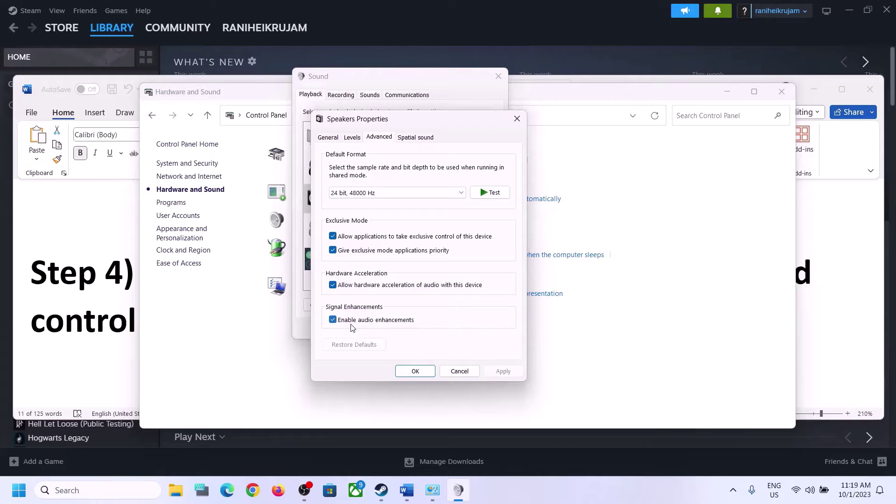
pyautogui.click(415, 377)
pyautogui.click(410, 329)
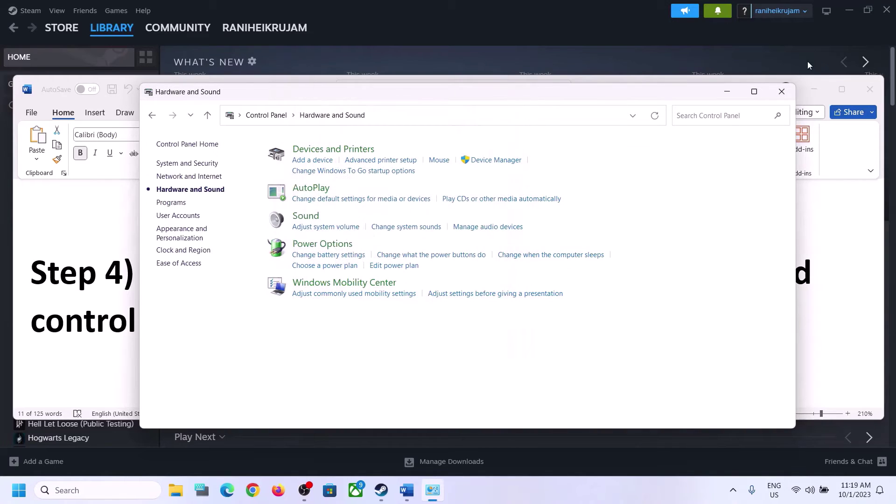
# Close the Hardware and Sound window and highlight the 48/44k Hz rates in Step 4
pyautogui.click(782, 92)
pyautogui.moveTo(486, 275); pyautogui.dragTo(684, 275)
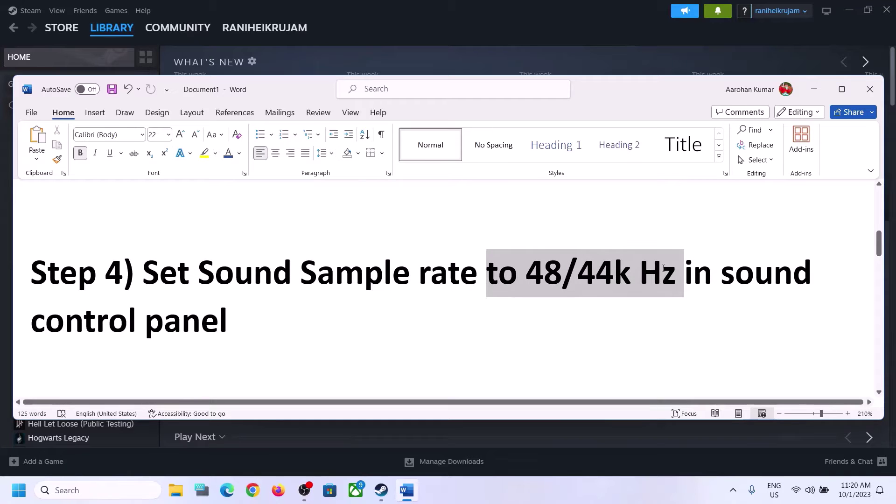
pyautogui.click(278, 304)
# Highlight Step 5's lines about connecting the controller once sound is established
pyautogui.scroll(-2, 281, 305)
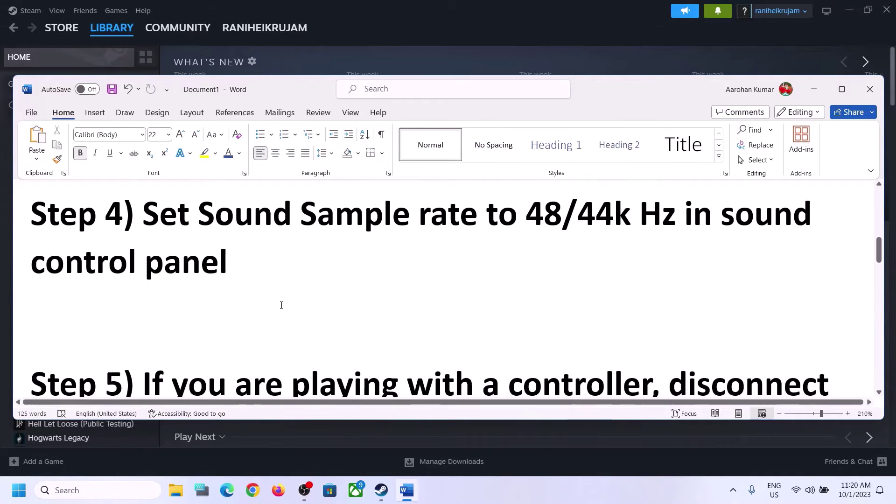
pyautogui.scroll(-2, 282, 305)
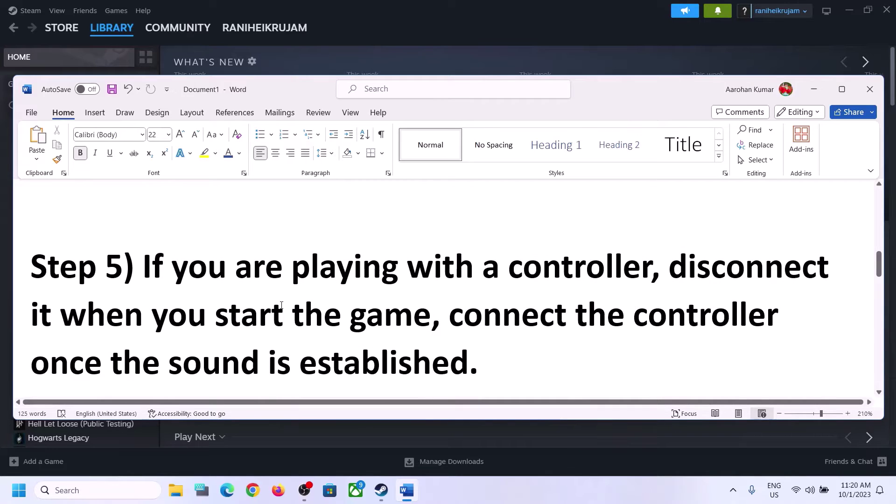
pyautogui.moveTo(156, 261); pyautogui.dragTo(413, 325)
pyautogui.click(710, 266)
pyautogui.moveTo(469, 323); pyautogui.dragTo(784, 322)
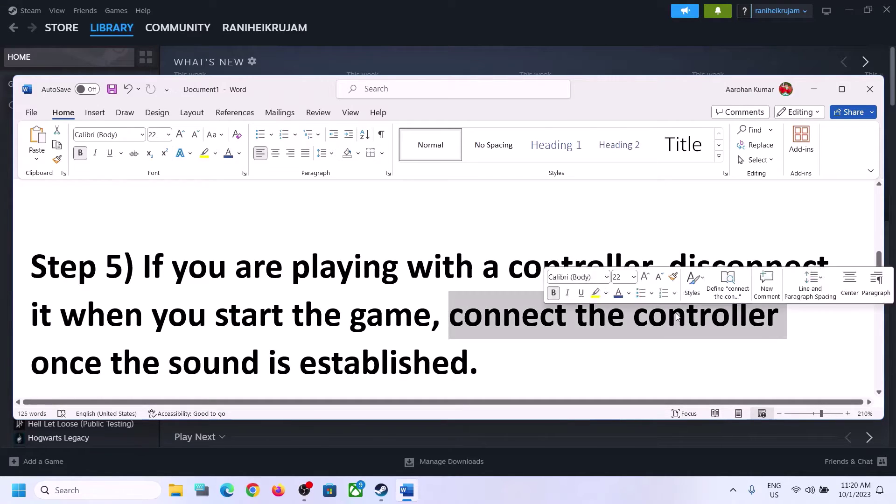
pyautogui.moveTo(75, 380); pyautogui.dragTo(469, 368)
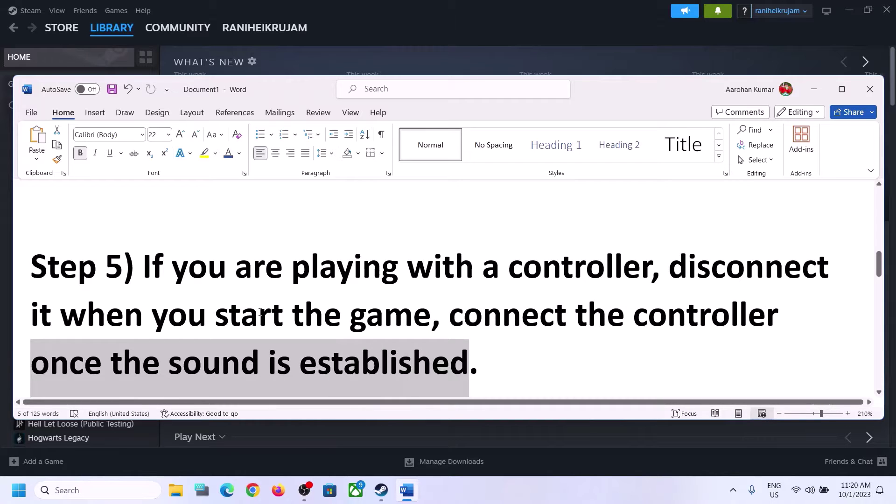
pyautogui.click(274, 290)
# Highlight 'off Spatial Sound' in Step 6 of the notes
pyautogui.scroll(-5, 292, 290)
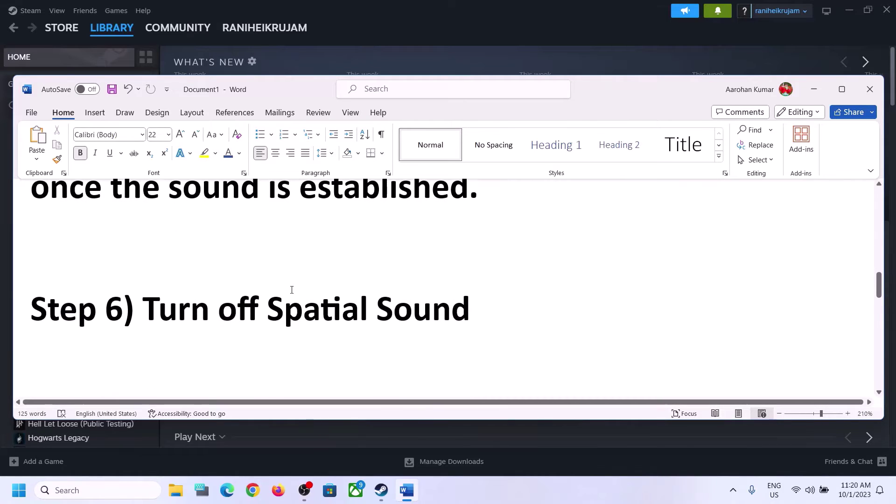
pyautogui.moveTo(218, 310); pyautogui.dragTo(493, 316)
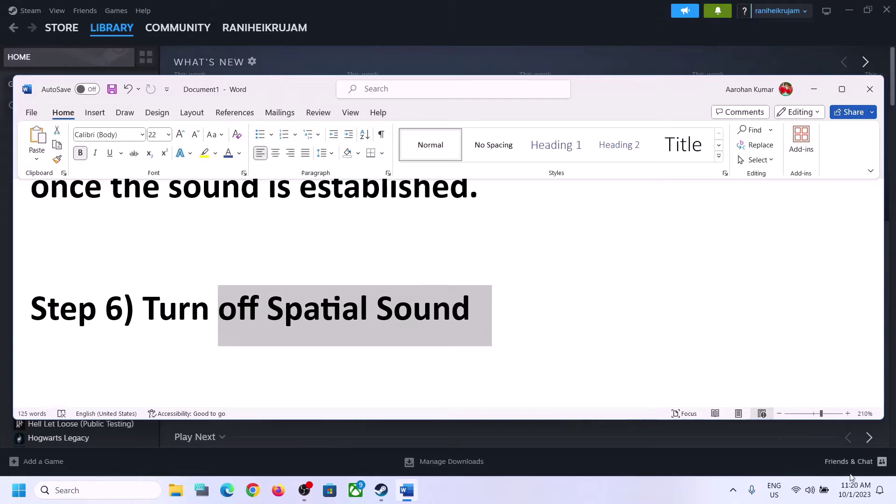
pyautogui.rightClick(810, 489)
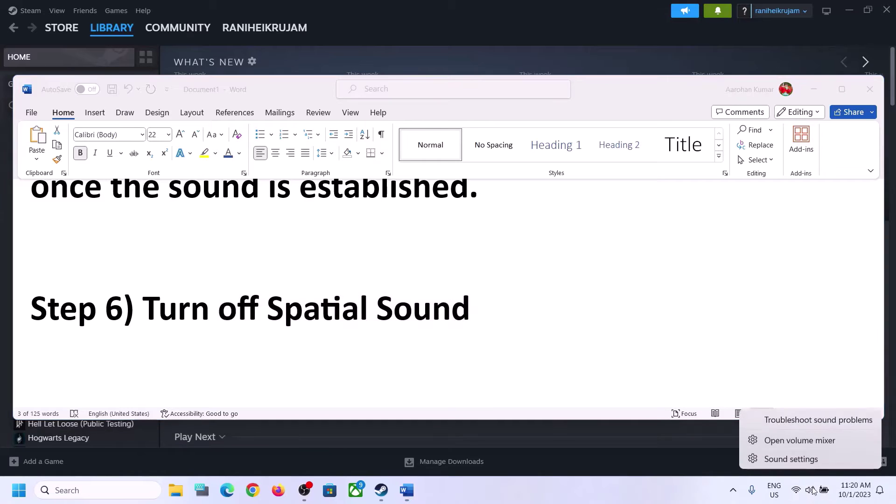
# Glance at Windows sound settings, then open Control Panel by searching 'control'
pyautogui.click(807, 456)
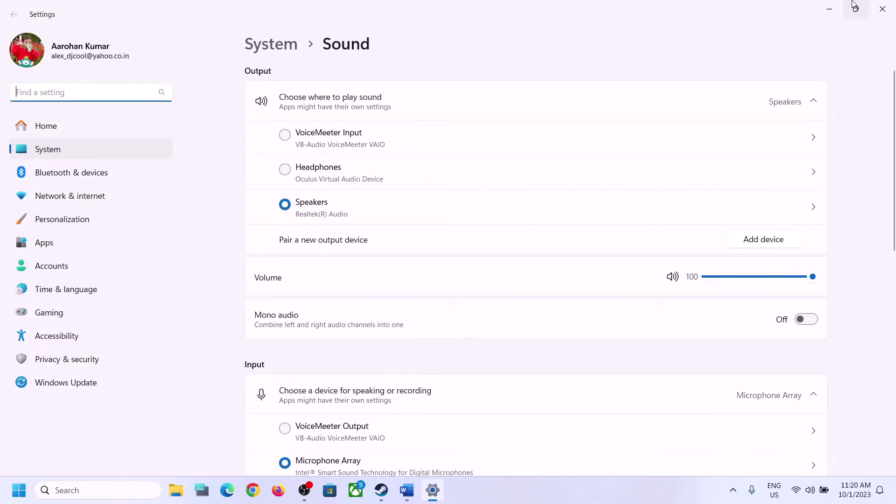
pyautogui.click(883, 21)
pyautogui.click(95, 491)
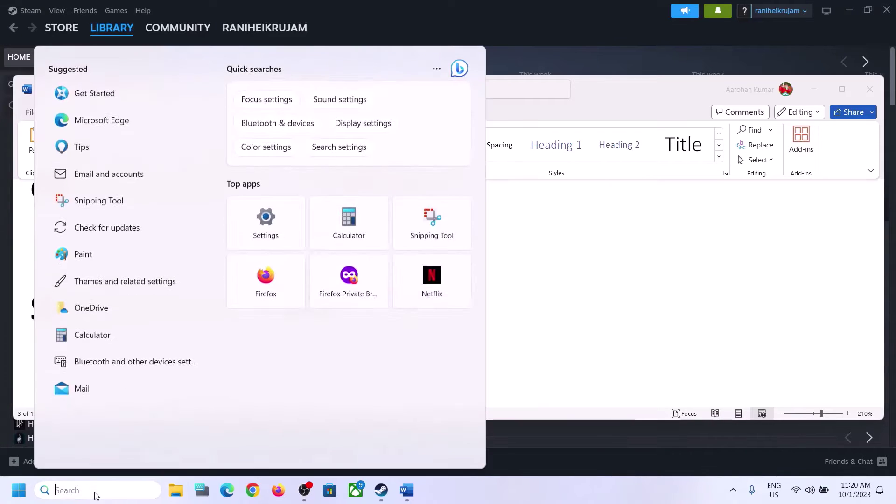
pyautogui.write('control')
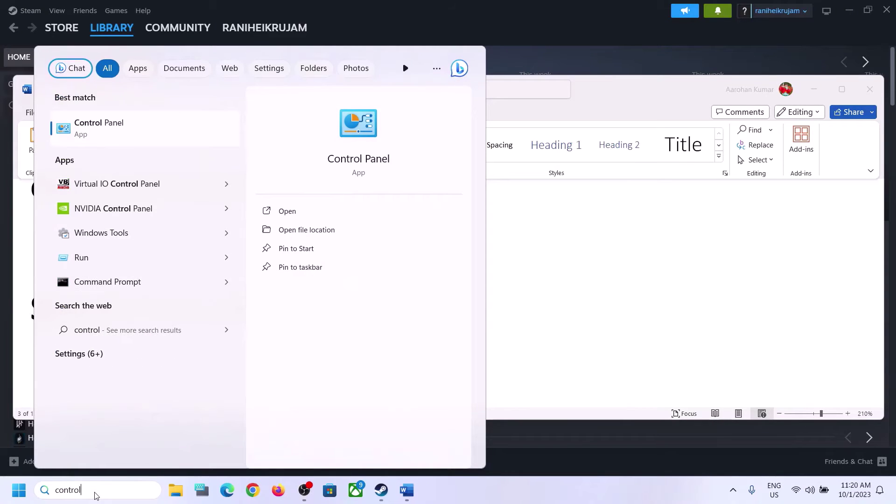
pyautogui.press('Return')
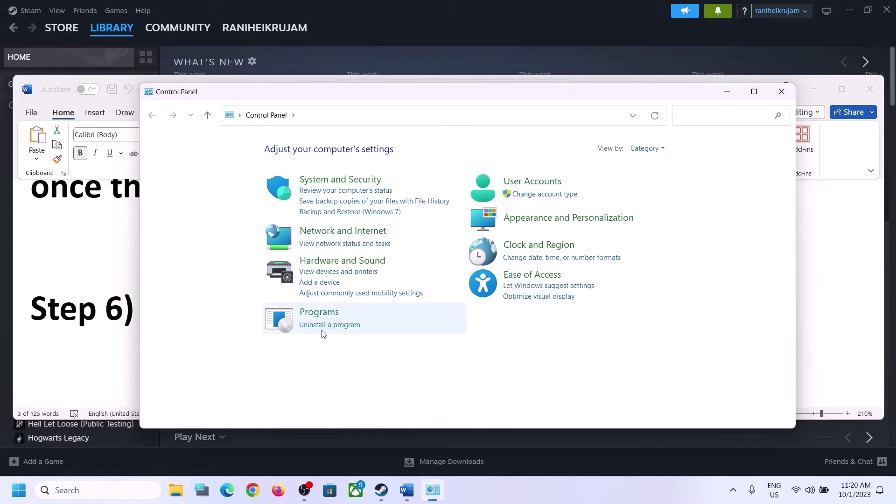
# Peek at the system volume mixer, then open the Sound dialog and centre it
pyautogui.click(343, 261)
pyautogui.click(311, 225)
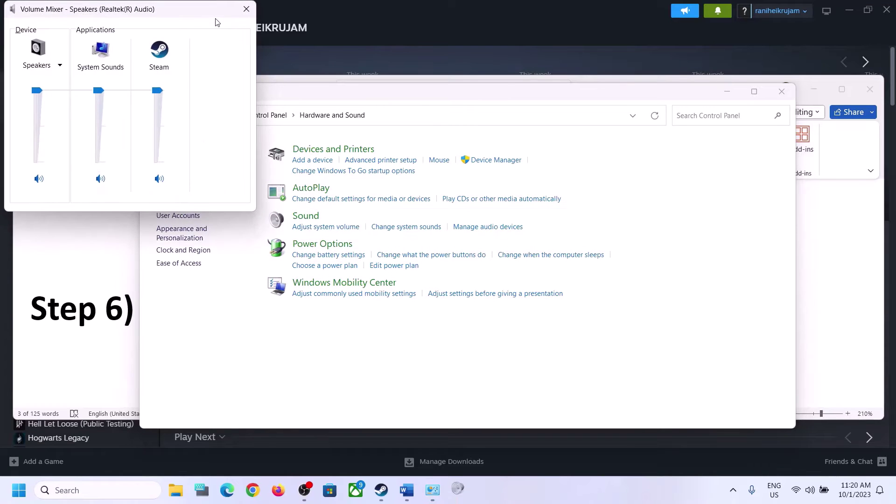
pyautogui.click(246, 7)
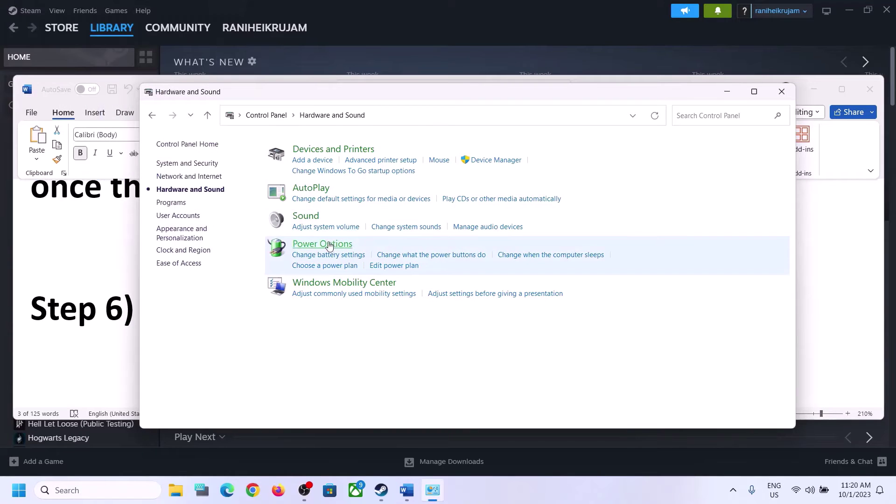
pyautogui.click(309, 217)
pyautogui.moveTo(154, 38); pyautogui.dragTo(447, 71)
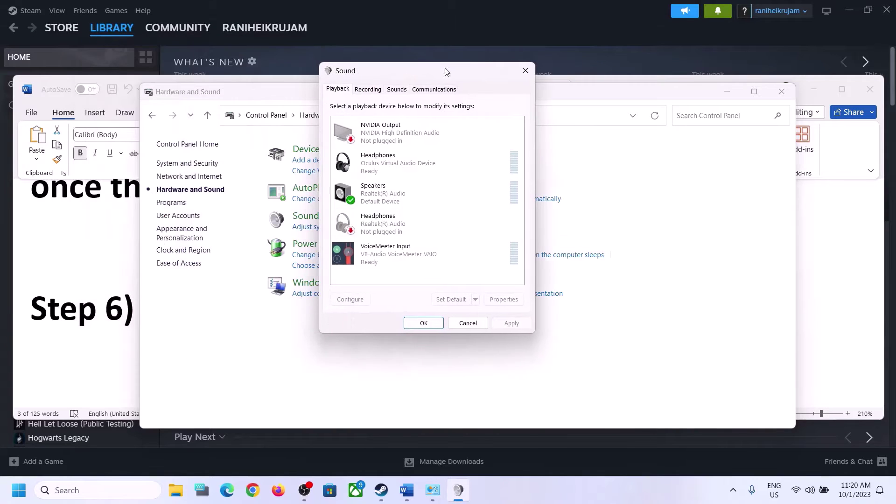
# Keep the Speakers' Spatial sound format Off, close the Sound dialogs, and return to the Word notes
pyautogui.click(388, 197)
pyautogui.rightClick(388, 197)
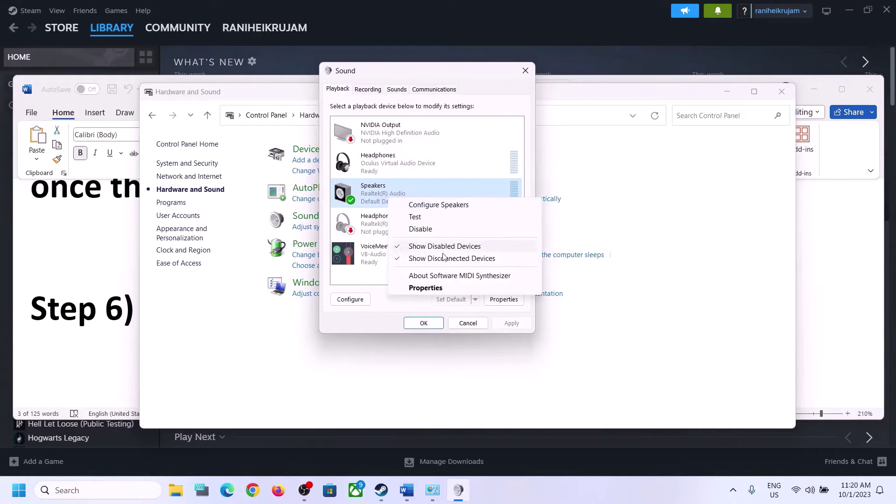
pyautogui.click(425, 288)
pyautogui.click(443, 132)
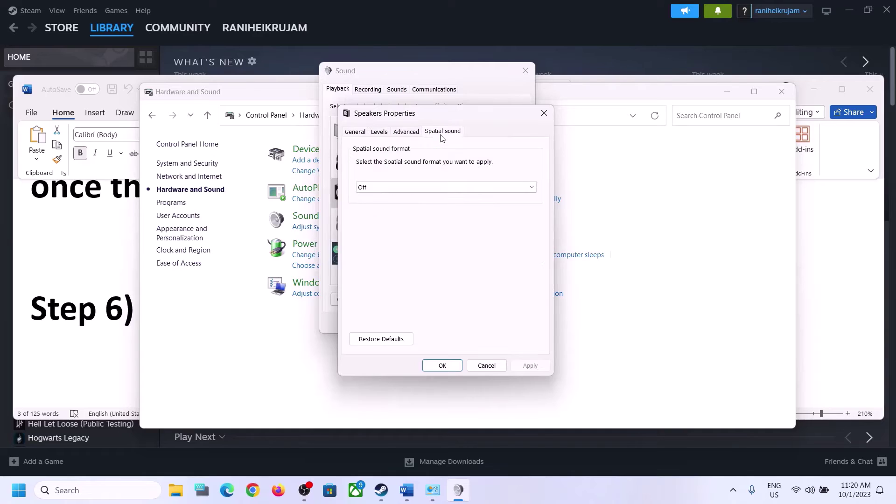
pyautogui.click(408, 187)
pyautogui.click(373, 200)
pyautogui.click(453, 367)
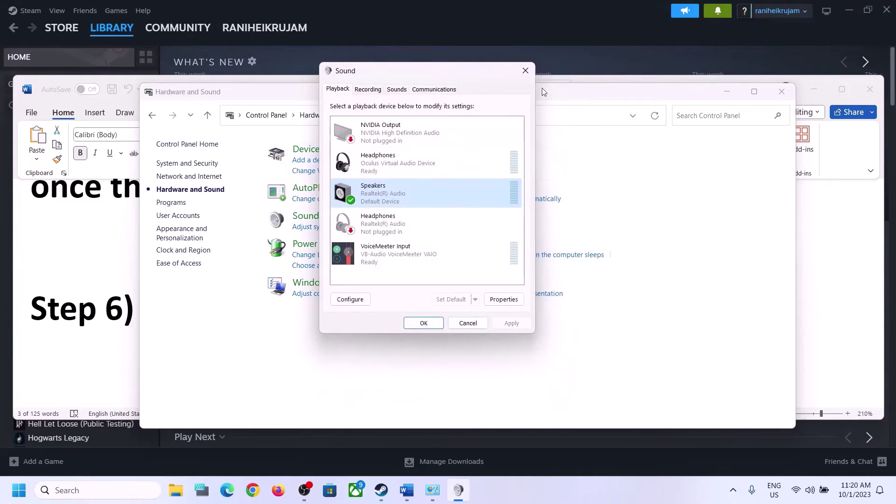
pyautogui.click(526, 70)
pyautogui.click(95, 295)
pyautogui.scroll(-5, 341, 319)
# Highlight 'Oculus/voicemeeter' and 'recording and playback' in Step 7, then search 'control'
pyautogui.scroll(1, 341, 319)
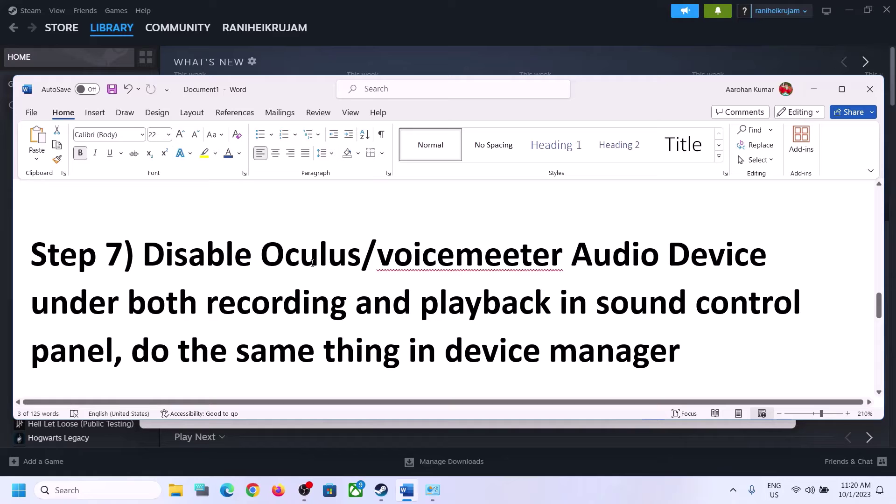
pyautogui.moveTo(264, 249); pyautogui.dragTo(567, 254)
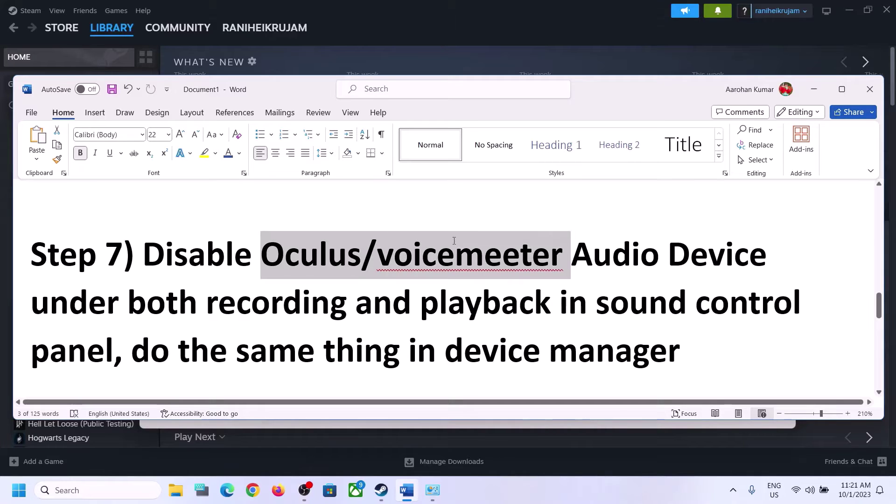
pyautogui.click(311, 301)
pyautogui.moveTo(519, 303); pyautogui.dragTo(219, 304)
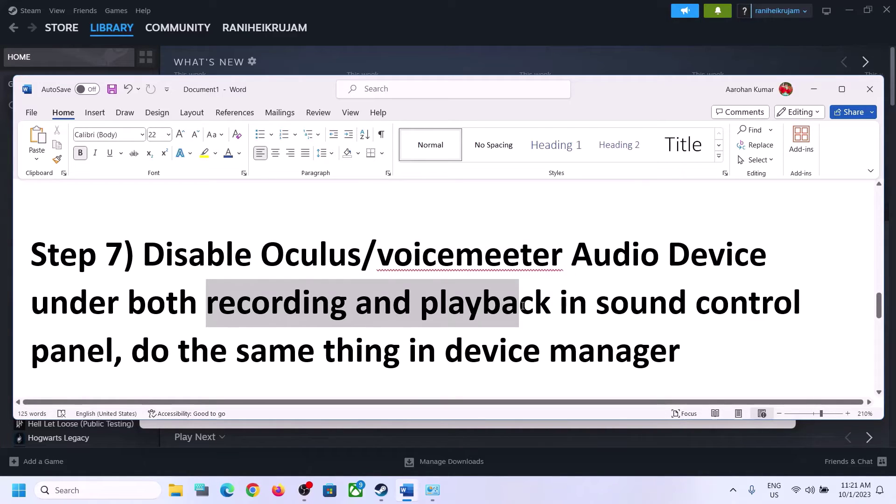
pyautogui.click(100, 490)
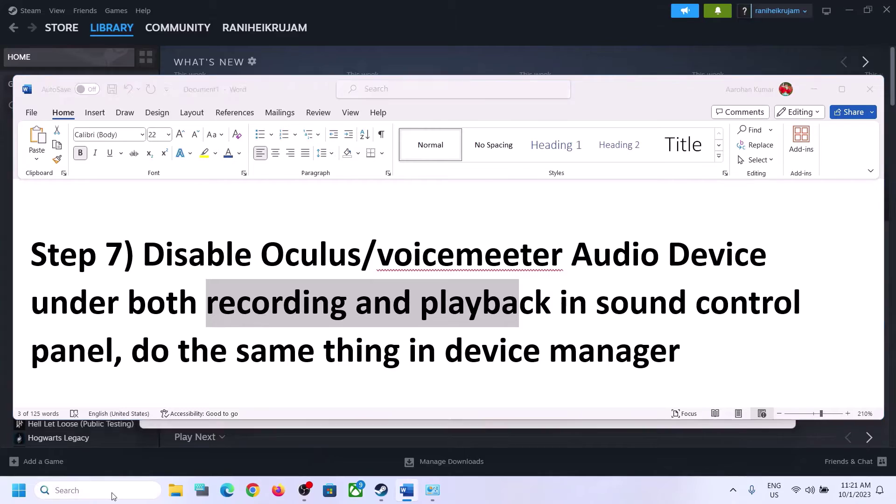
pyautogui.write('control')
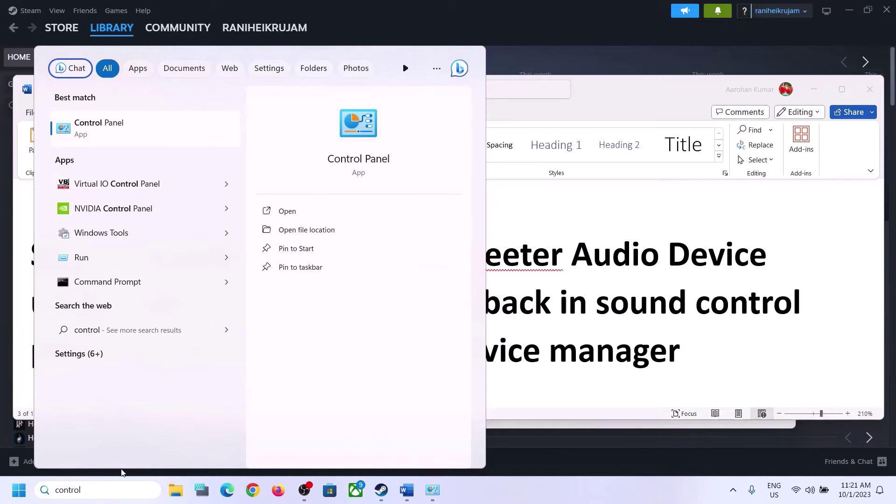
# Open the Sound dialog via Control Panel's Hardware and Sound page
pyautogui.click(119, 123)
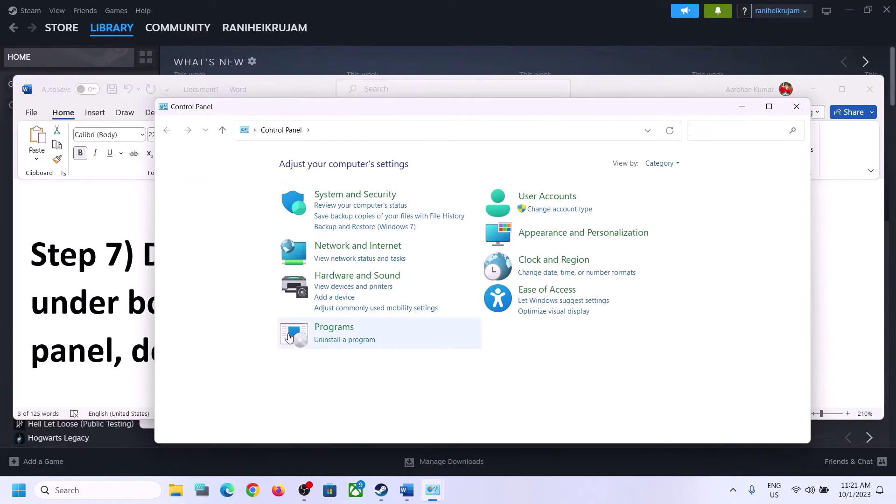
pyautogui.click(357, 275)
pyautogui.click(321, 231)
pyautogui.moveTo(227, 46); pyautogui.dragTo(513, 96)
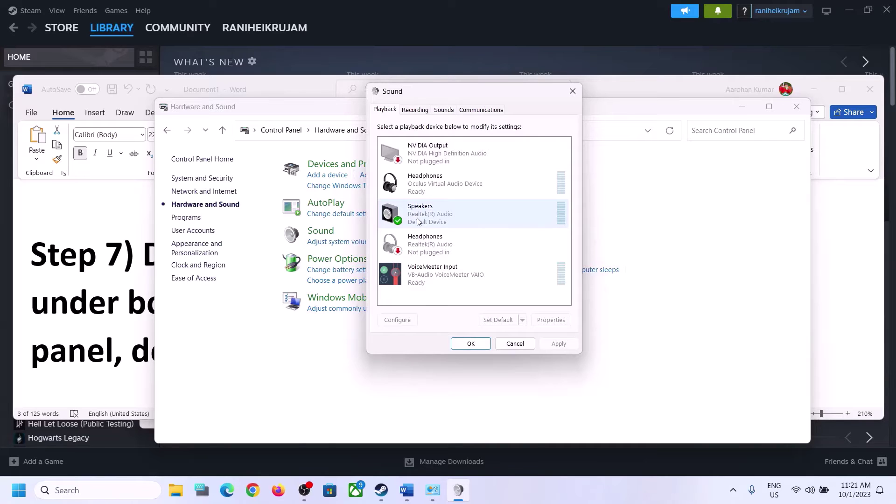
# Disable the Oculus headphones, Realtek headphones and VoiceMeeter Input playback devices
pyautogui.rightClick(443, 188)
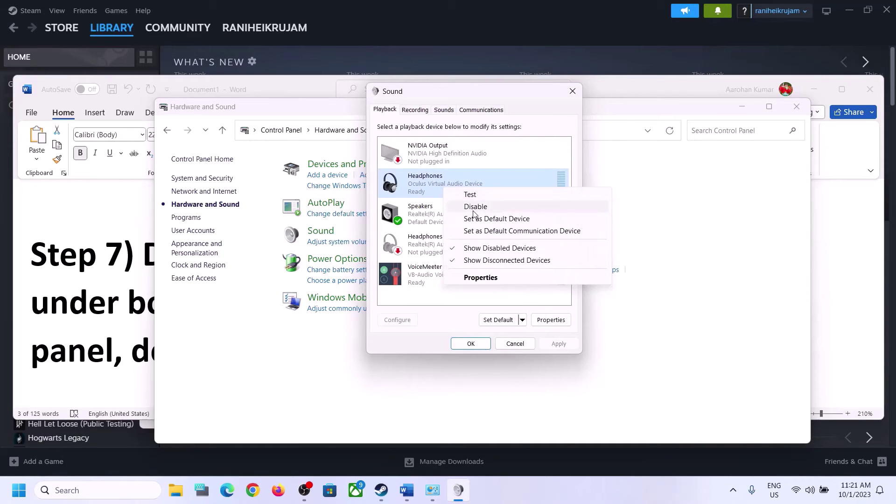
pyautogui.click(475, 207)
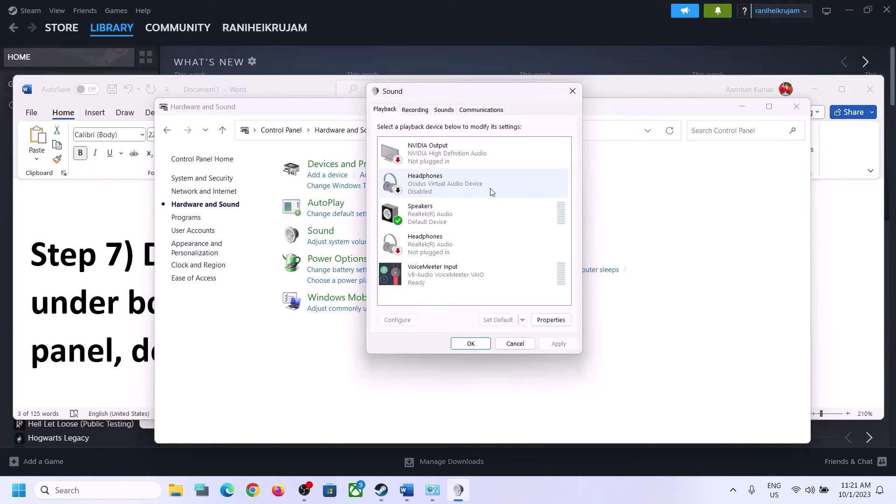
pyautogui.click(428, 254)
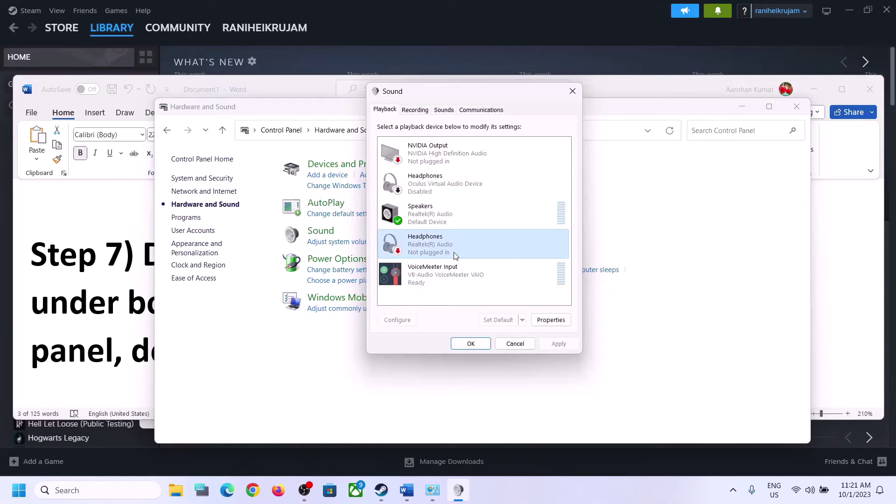
pyautogui.rightClick(433, 249)
pyautogui.click(469, 268)
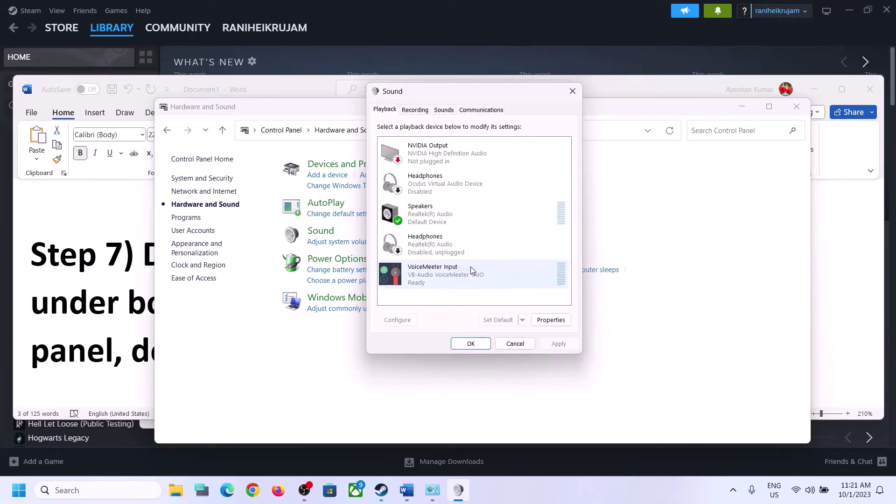
pyautogui.click(429, 279)
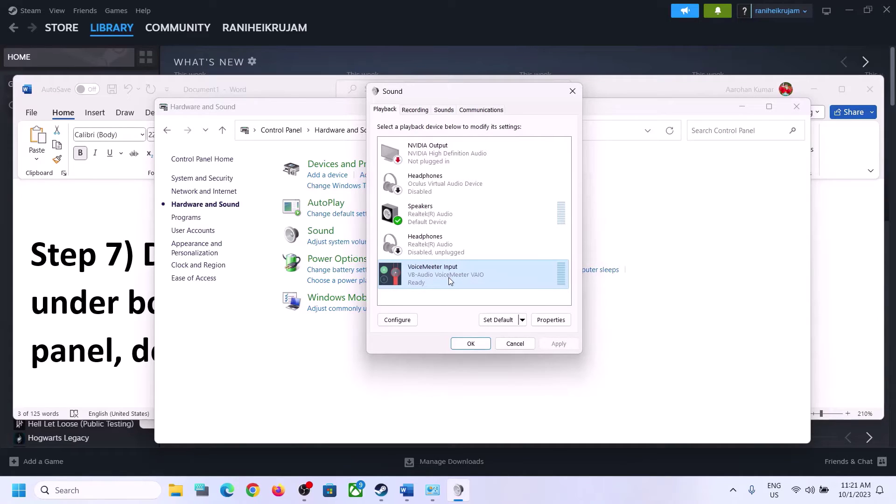
pyautogui.rightClick(449, 278)
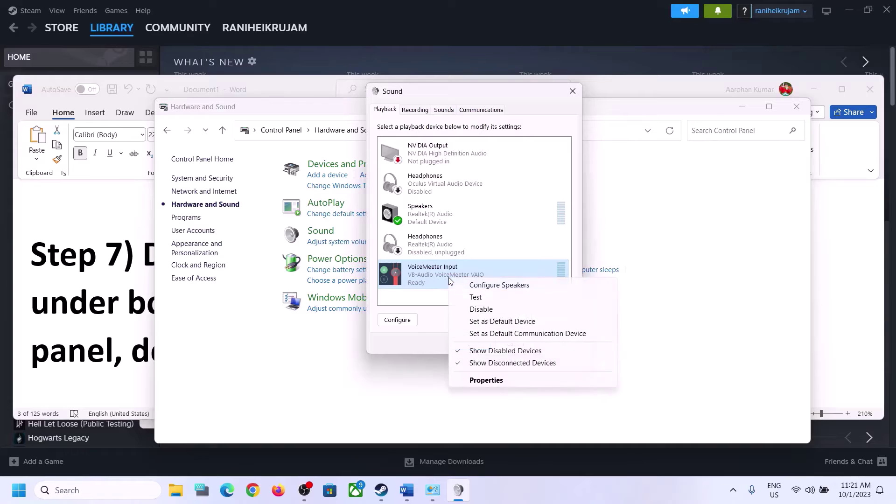
pyautogui.click(483, 306)
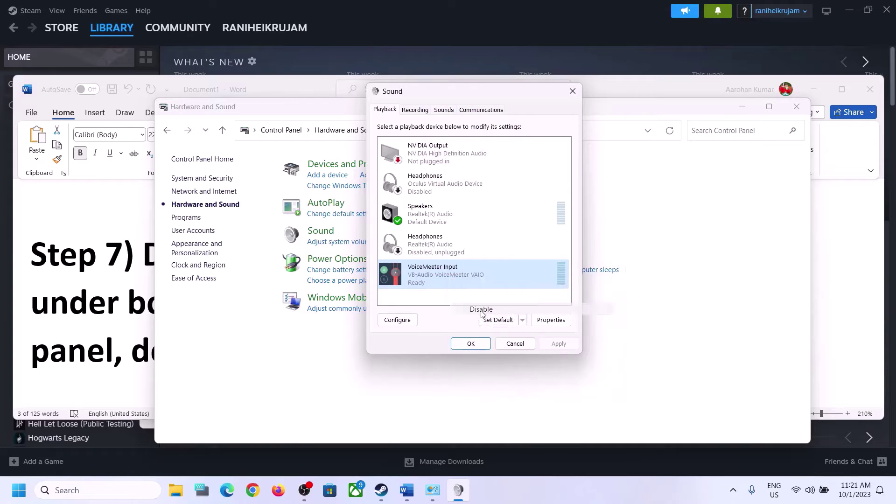
# Disable NVIDIA Output, leave Realtek Speakers enabled, and close the Sound dialog
pyautogui.click(427, 220)
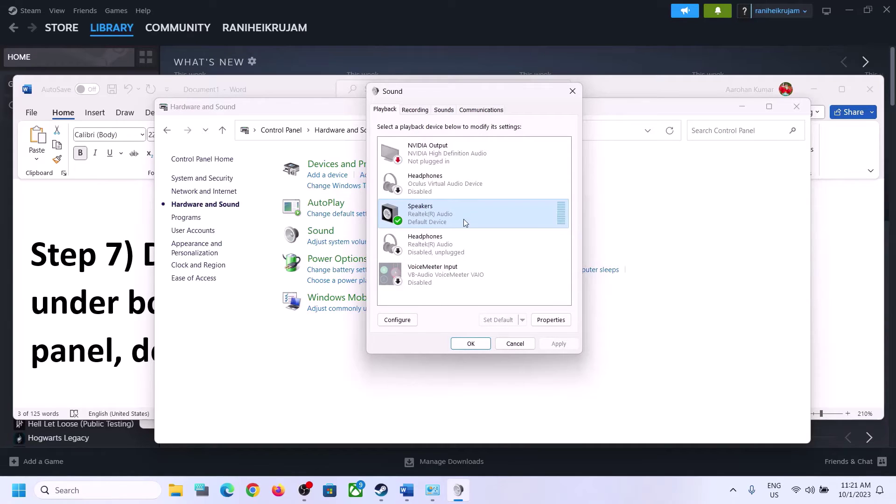
pyautogui.click(441, 157)
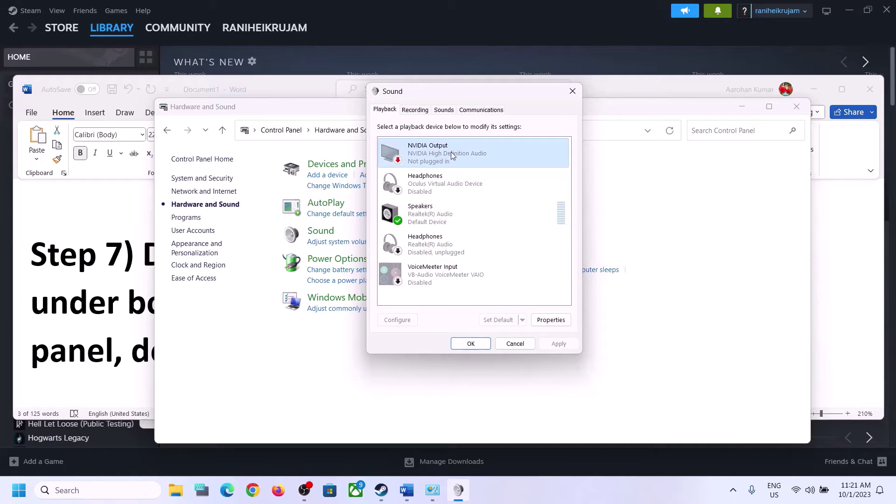
pyautogui.rightClick(439, 155)
pyautogui.click(461, 170)
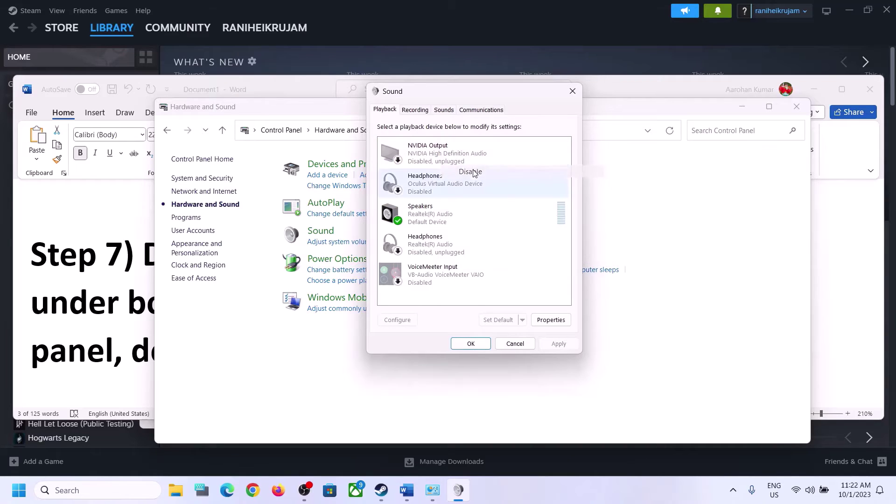
pyautogui.click(419, 225)
pyautogui.rightClick(437, 218)
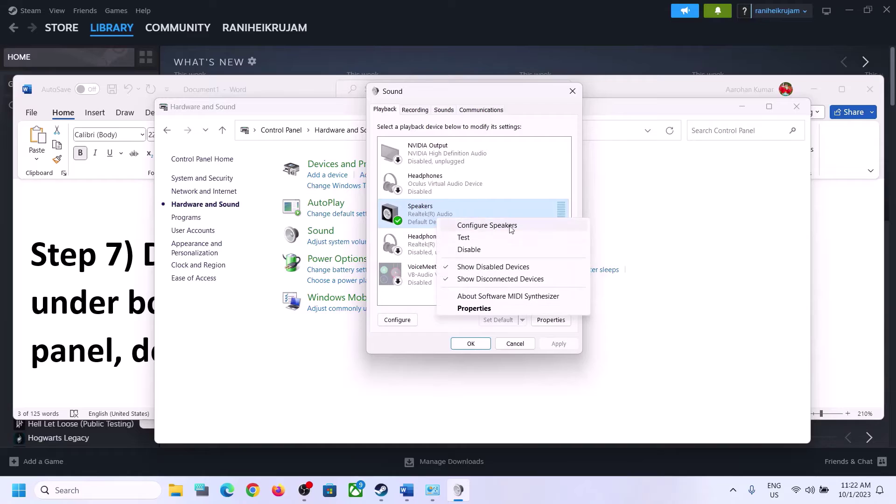
pyautogui.click(407, 218)
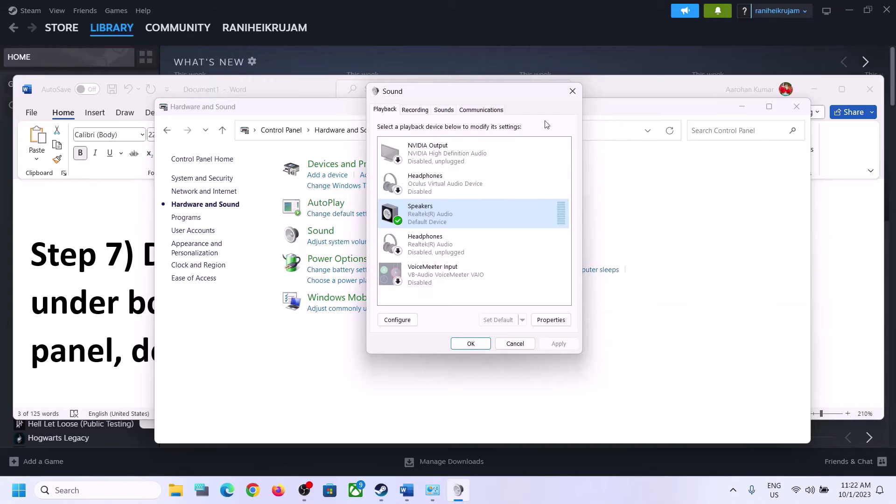
pyautogui.click(573, 91)
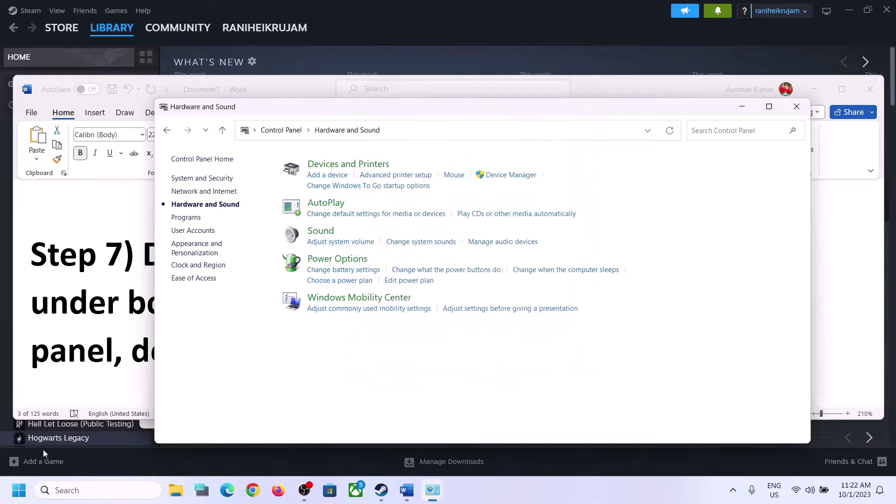
# Open Device Manager and expand Sound, video and game controllers
pyautogui.rightClick(23, 499)
pyautogui.click(47, 230)
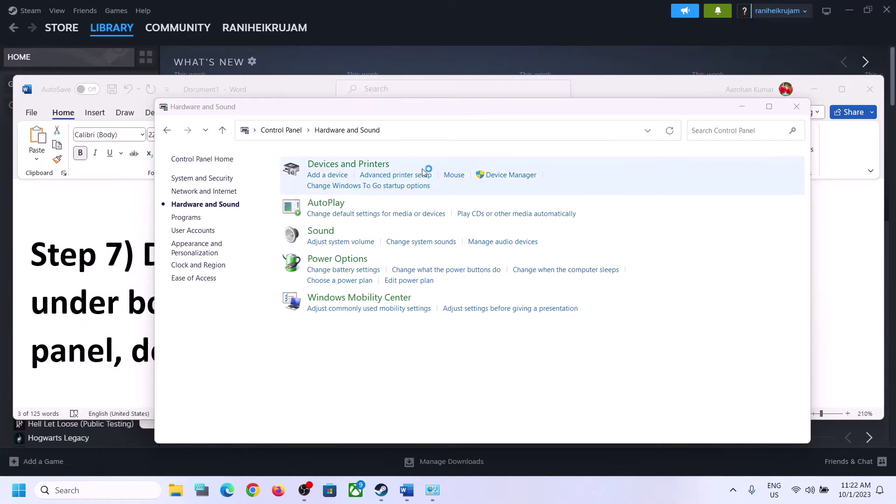
pyautogui.moveTo(362, 33); pyautogui.dragTo(617, 82)
pyautogui.scroll(-1, 465, 279)
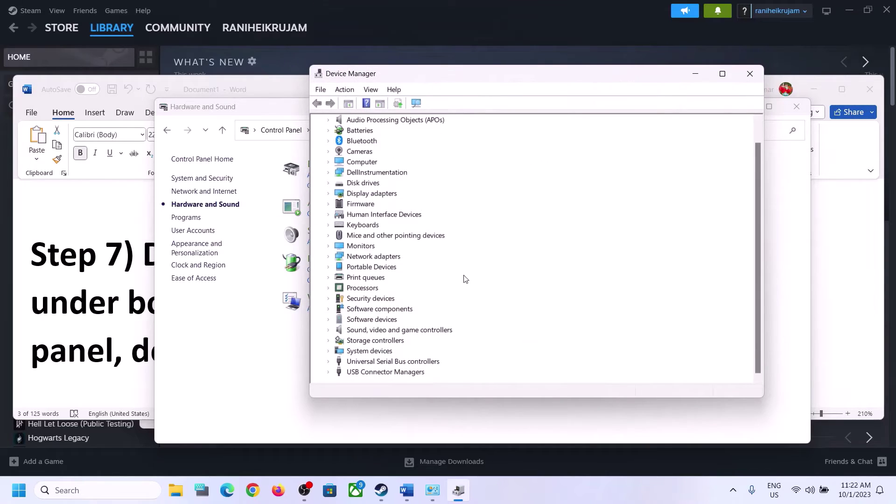
pyautogui.click(399, 333)
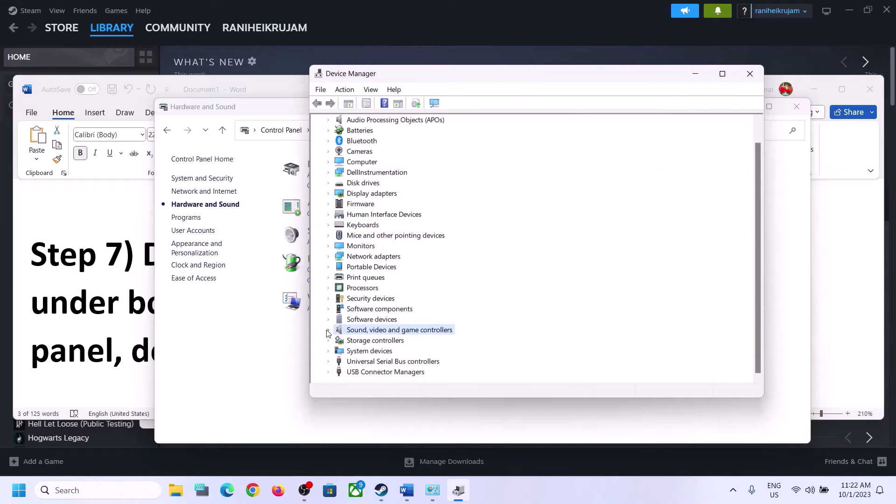
pyautogui.click(328, 330)
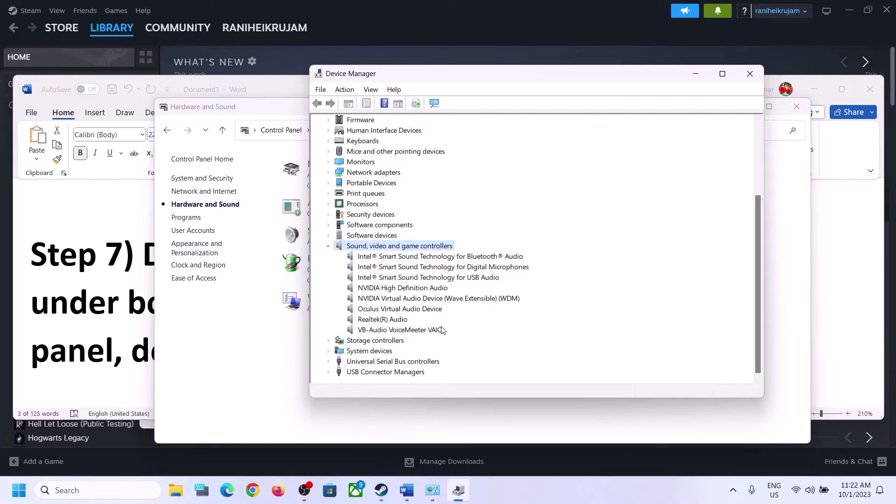
pyautogui.click(379, 321)
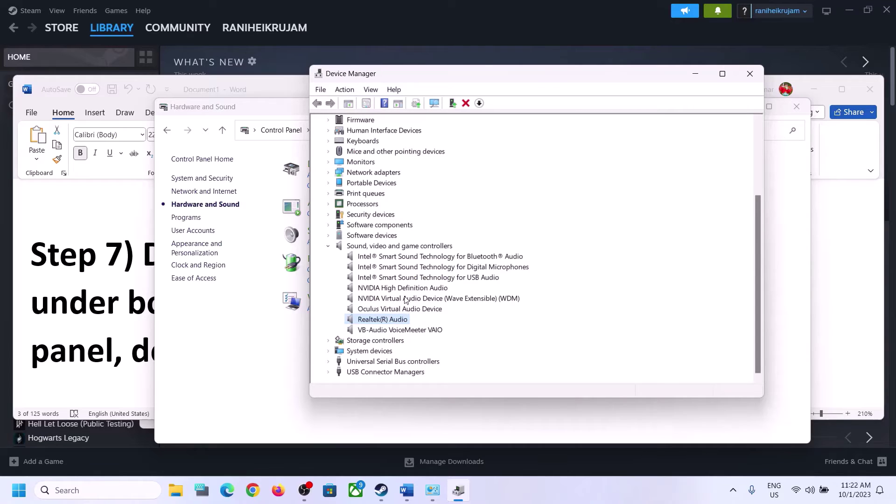
# Disable the VB-Audio VoiceMeeter VAIO and Oculus Virtual Audio Device drivers
pyautogui.click(387, 330)
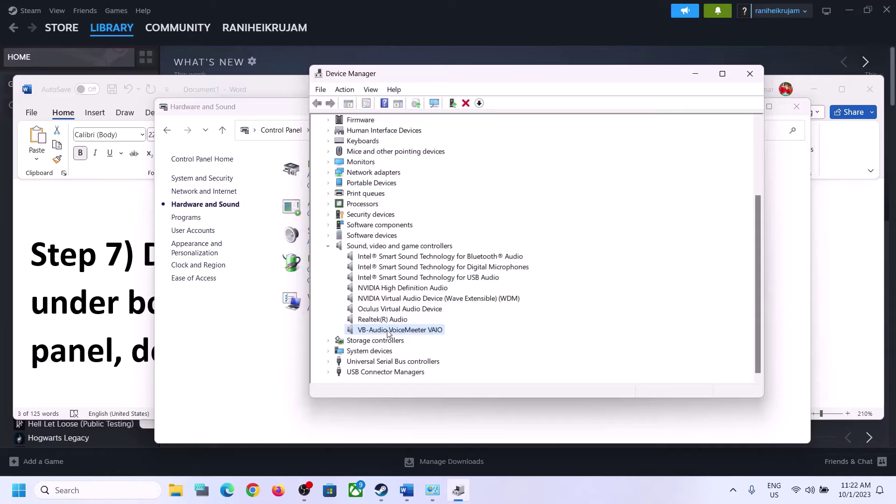
pyautogui.rightClick(413, 332)
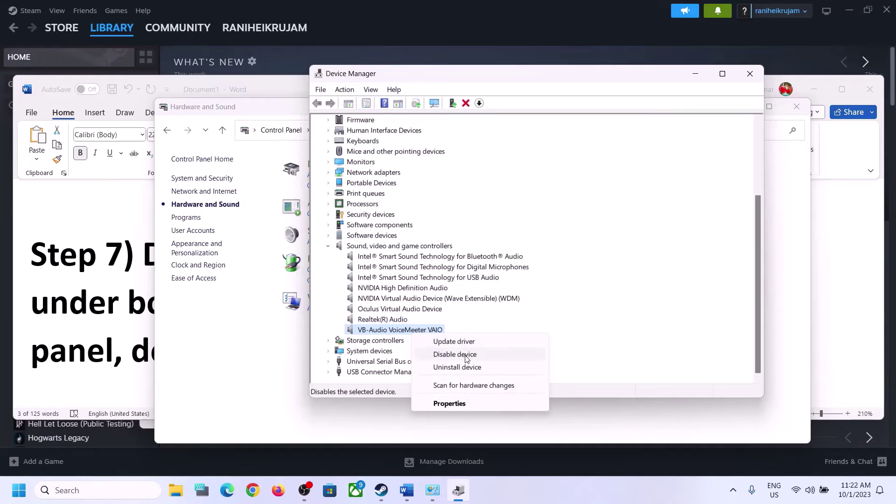
pyautogui.click(467, 357)
pyautogui.click(474, 260)
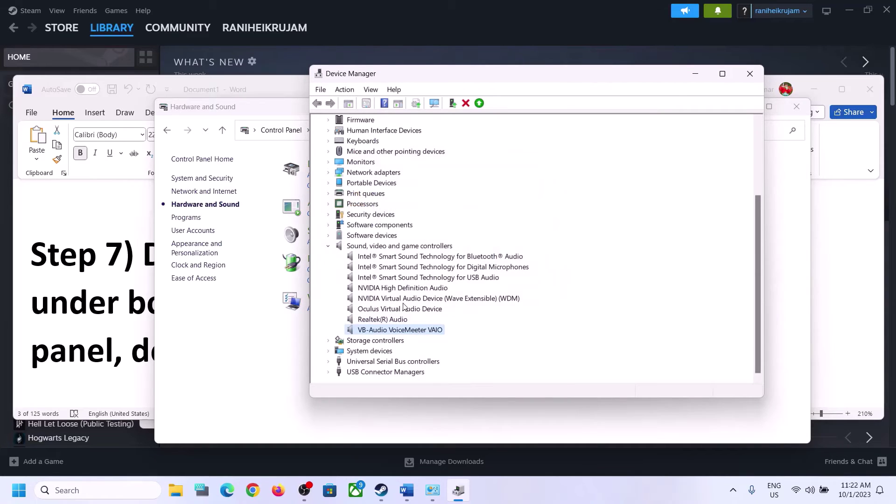
pyautogui.click(390, 355)
pyautogui.rightClick(393, 356)
pyautogui.click(436, 375)
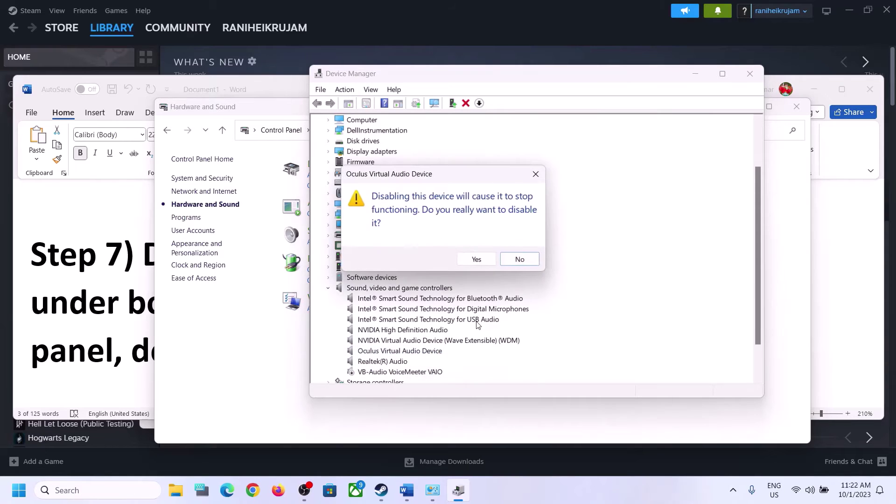
pyautogui.click(470, 262)
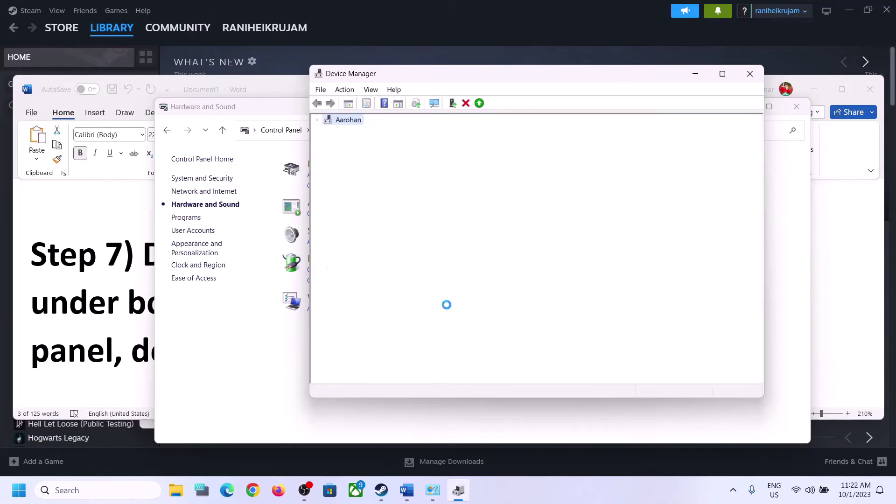
# Disable NVIDIA Virtual Audio Device and NVIDIA High Definition Audio, keep Realtek(R) Audio enabled, then close Device Manager
pyautogui.click(401, 299)
pyautogui.rightClick(400, 301)
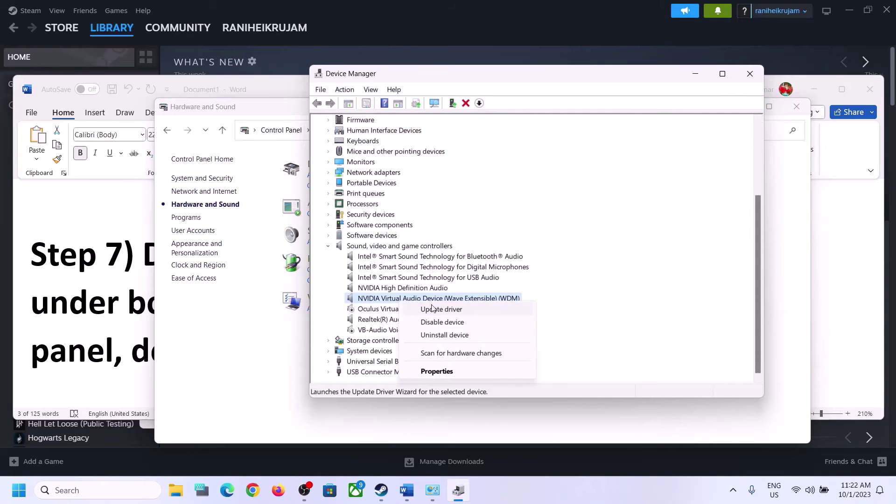
pyautogui.click(447, 323)
pyautogui.click(471, 262)
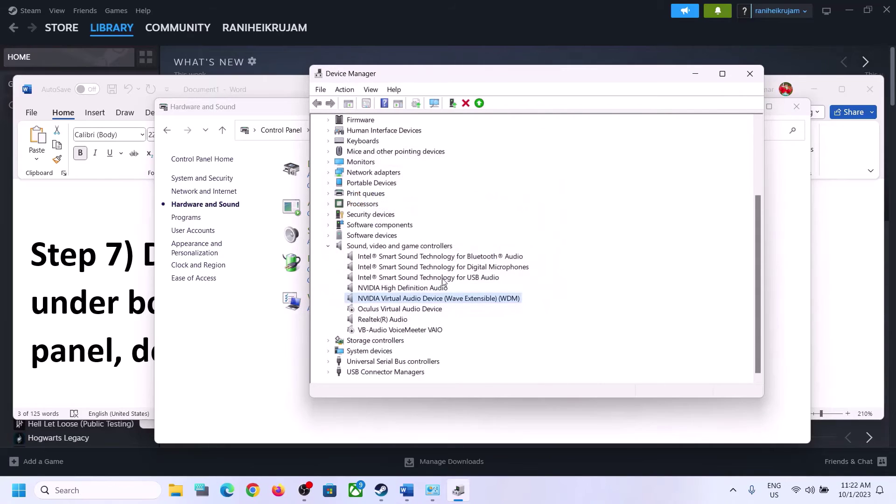
pyautogui.click(387, 362)
pyautogui.rightClick(389, 362)
pyautogui.click(436, 382)
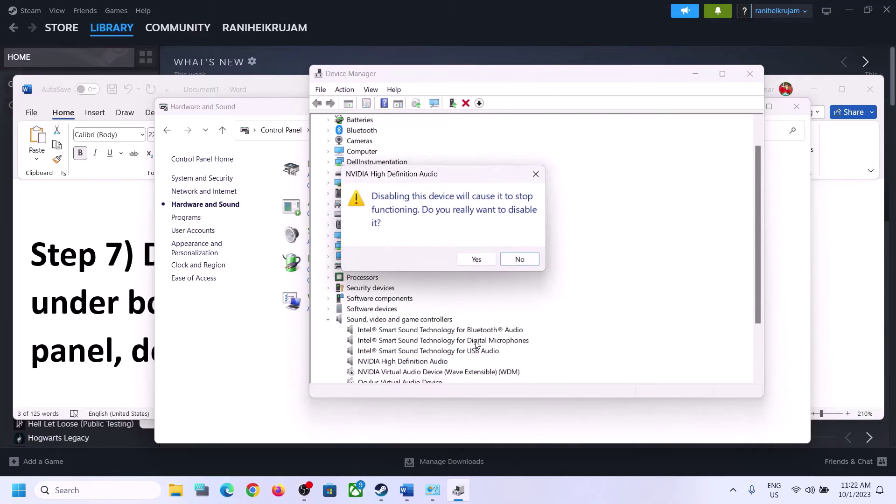
pyautogui.click(477, 260)
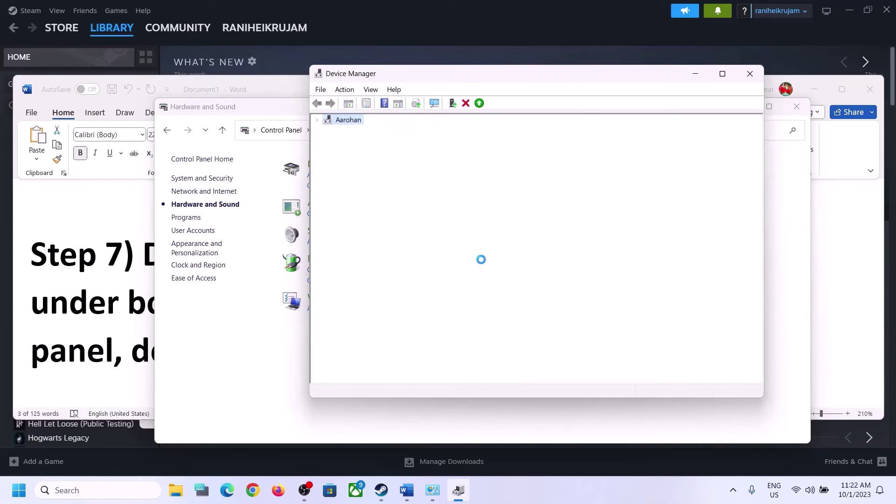
pyautogui.scroll(-2, 483, 276)
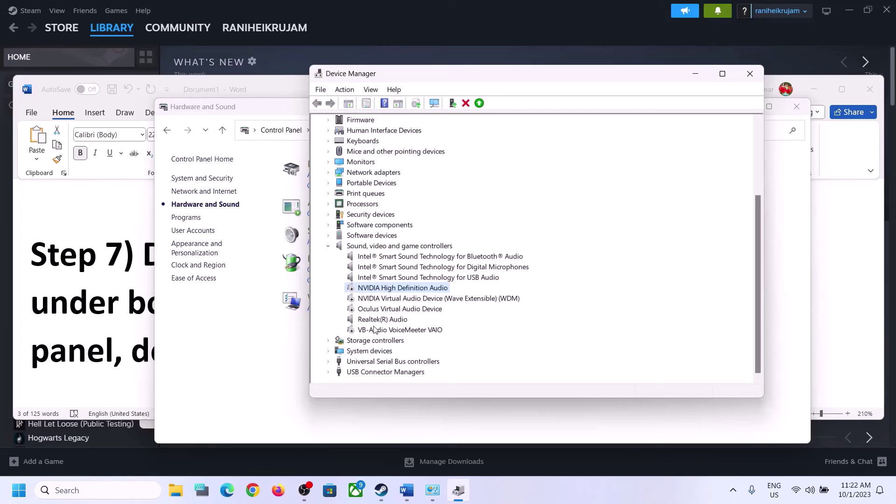
pyautogui.click(373, 320)
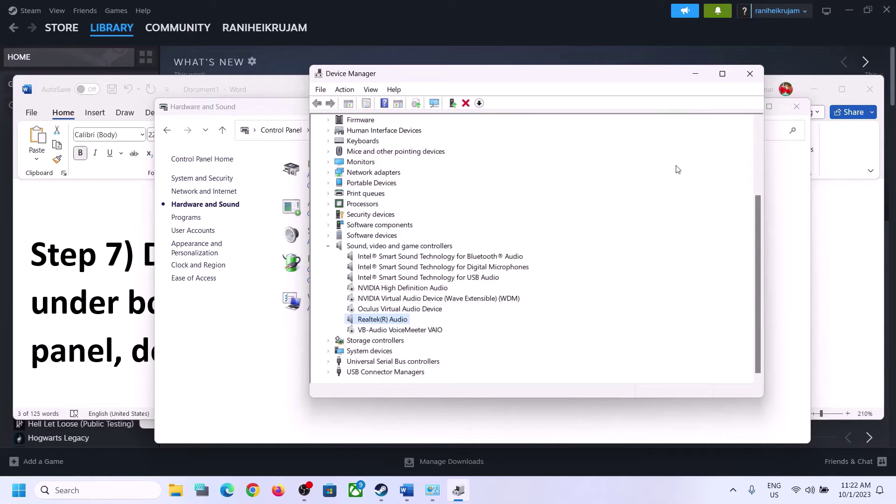
pyautogui.click(750, 73)
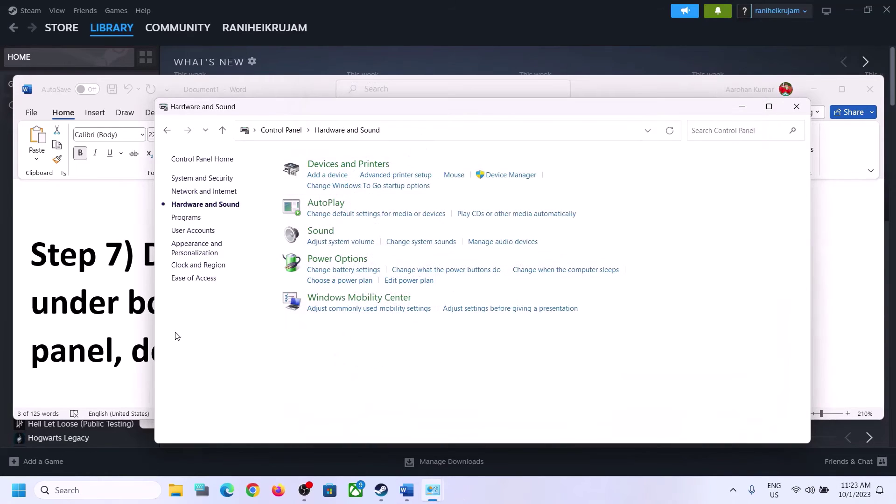
# Copy the Step 8 shell:::{A8A91A66-3A7D-4424-8D24-04E180695C7A} command from the Word notes
pyautogui.click(75, 314)
pyautogui.scroll(-3, 436, 314)
pyautogui.scroll(-5, 348, 331)
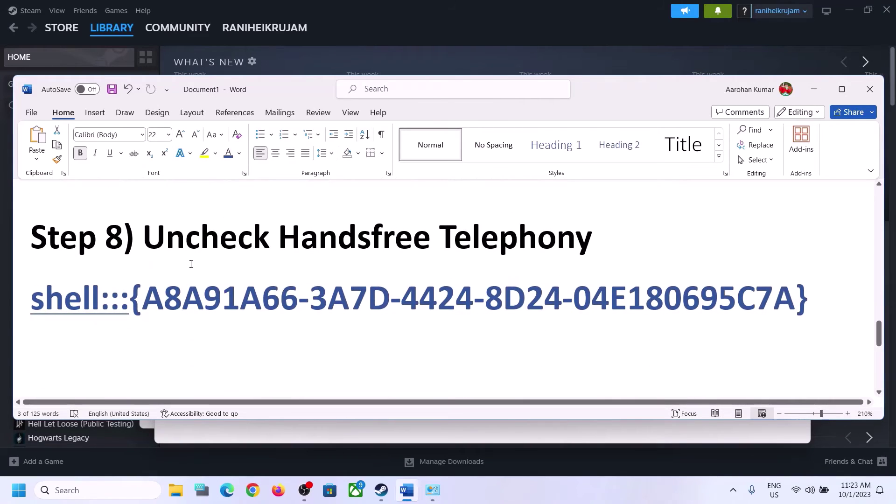
pyautogui.moveTo(152, 236); pyautogui.dragTo(556, 239)
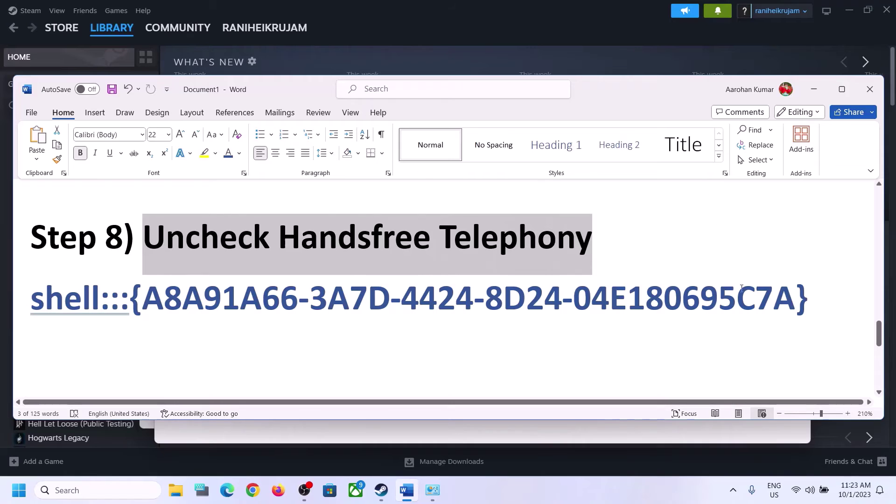
pyautogui.moveTo(829, 292); pyautogui.dragTo(30, 298)
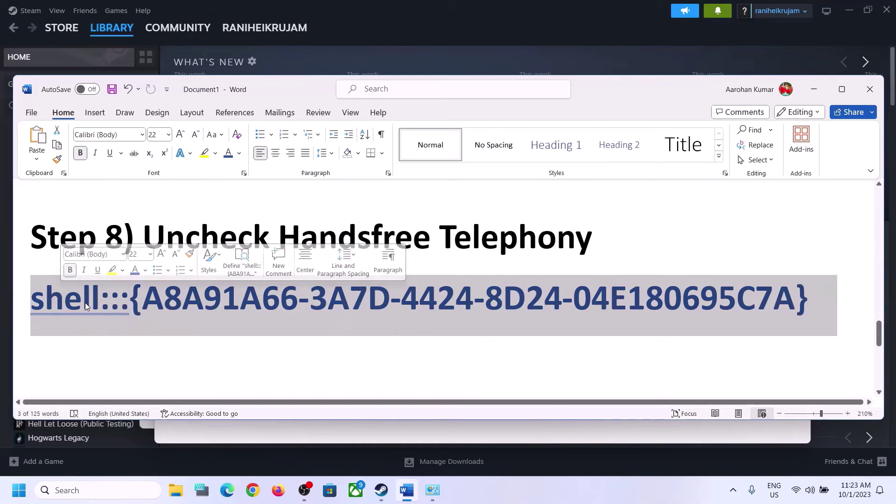
pyautogui.rightClick(85, 302)
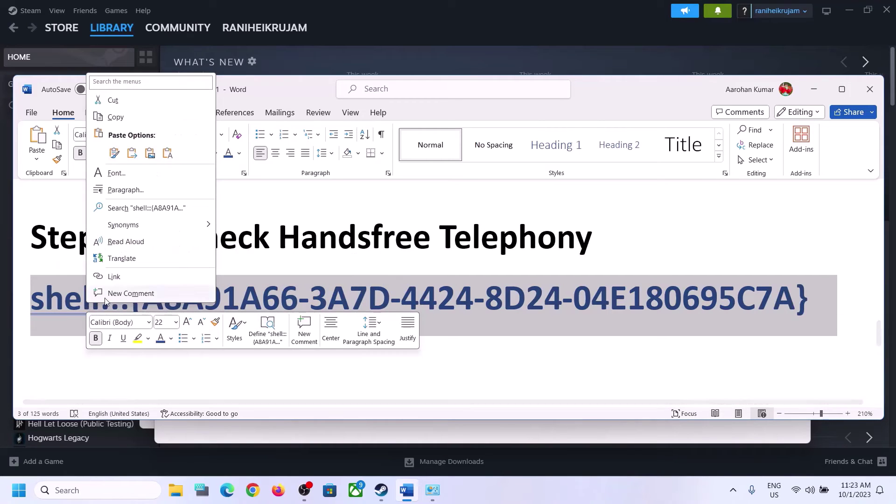
pyautogui.click(123, 120)
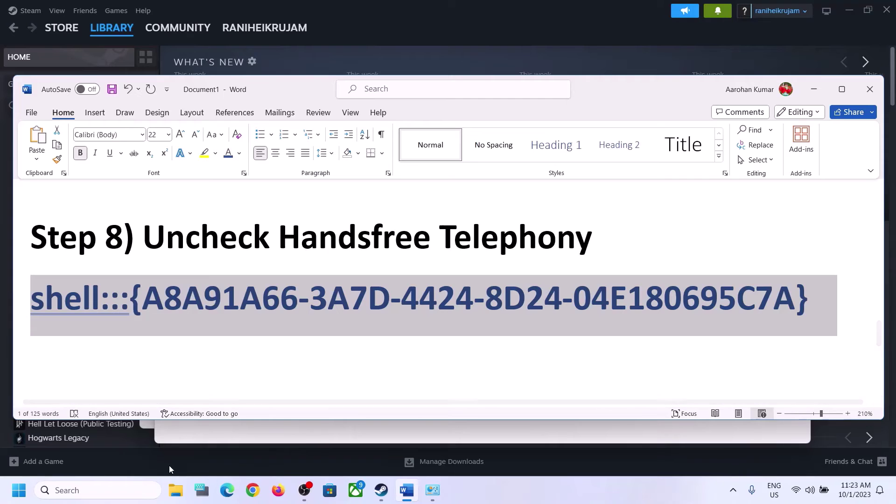
# Paste the shell::: command into the Run dialog and run it
pyautogui.click(145, 490)
pyautogui.write('run')
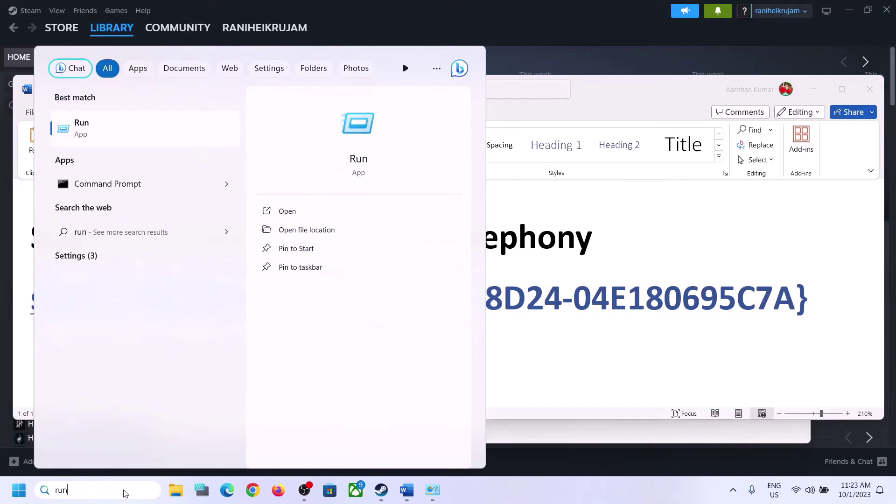
pyautogui.click(93, 134)
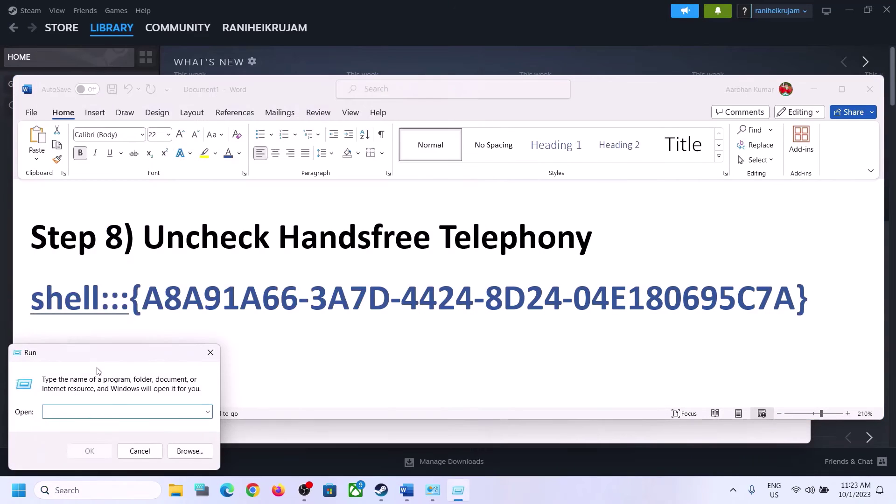
pyautogui.hotkey('ctrl', 'v')
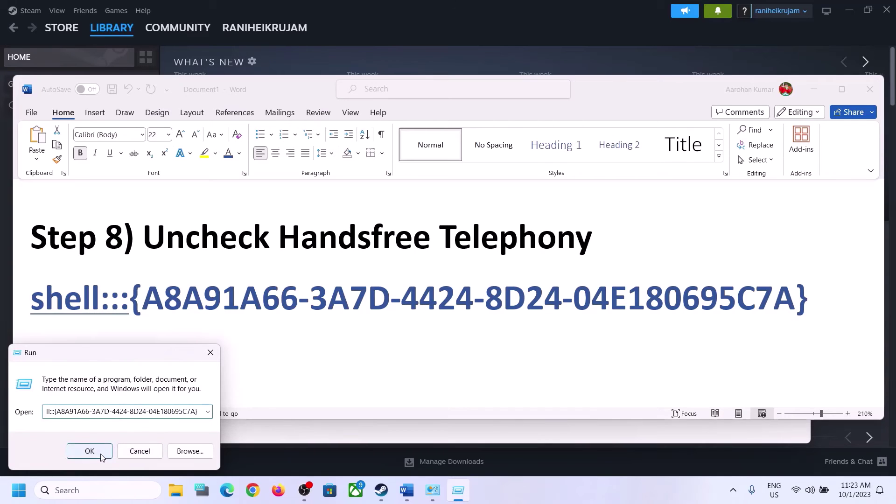
pyautogui.click(89, 451)
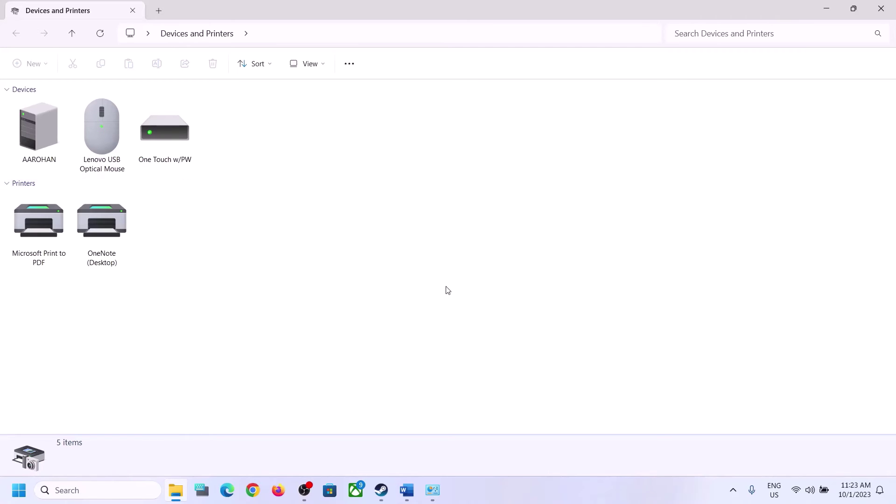
# Show the Services tab in the iBall SoundStar headset's properties
pyautogui.click(578, 496)
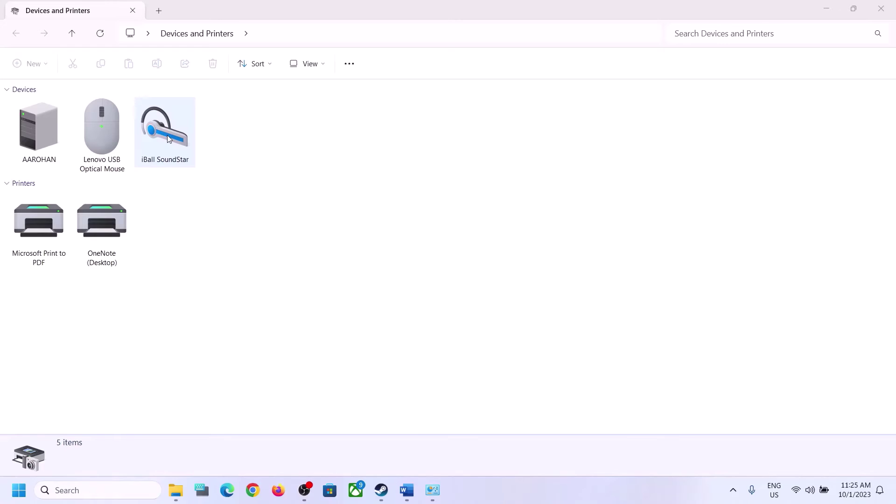
pyautogui.rightClick(168, 136)
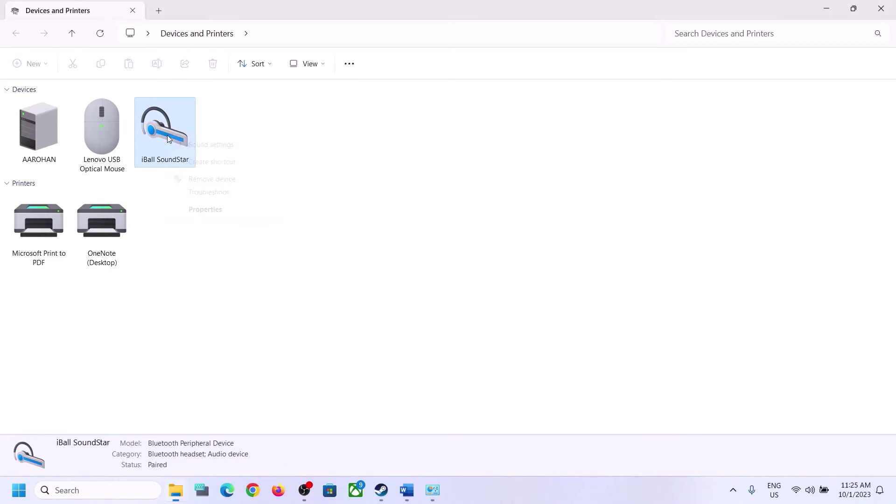
pyautogui.click(210, 209)
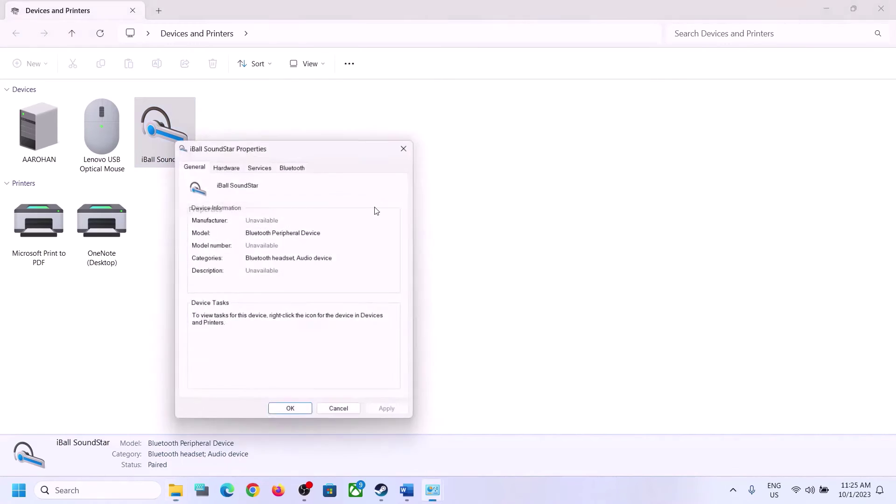
pyautogui.moveTo(328, 149); pyautogui.dragTo(471, 145)
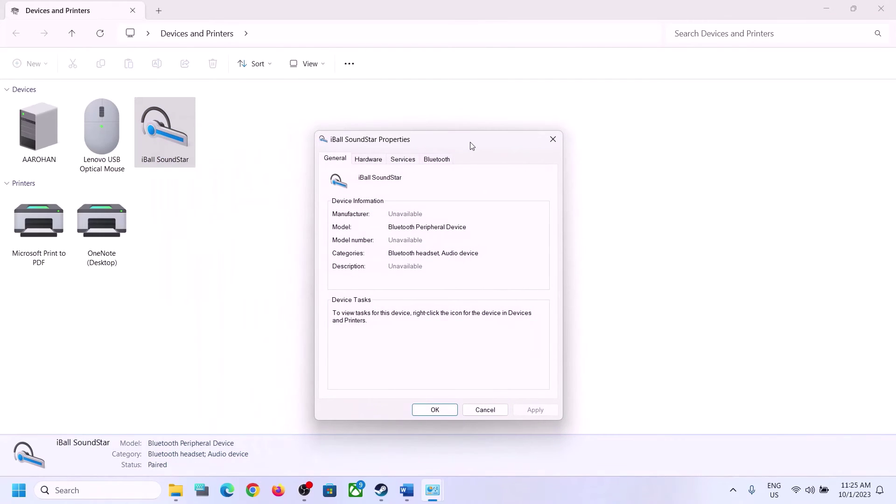
pyautogui.click(405, 160)
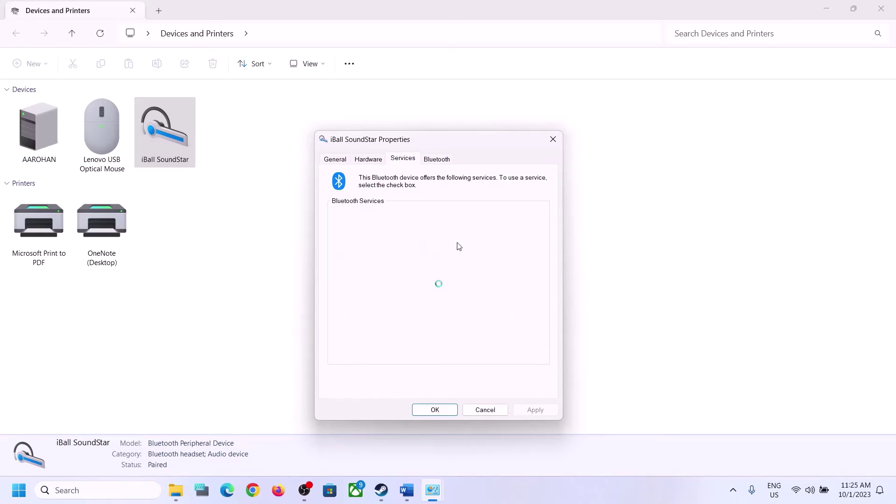
# Untick Handsfree Telephony for the headset and apply the change with OK
pyautogui.click(410, 490)
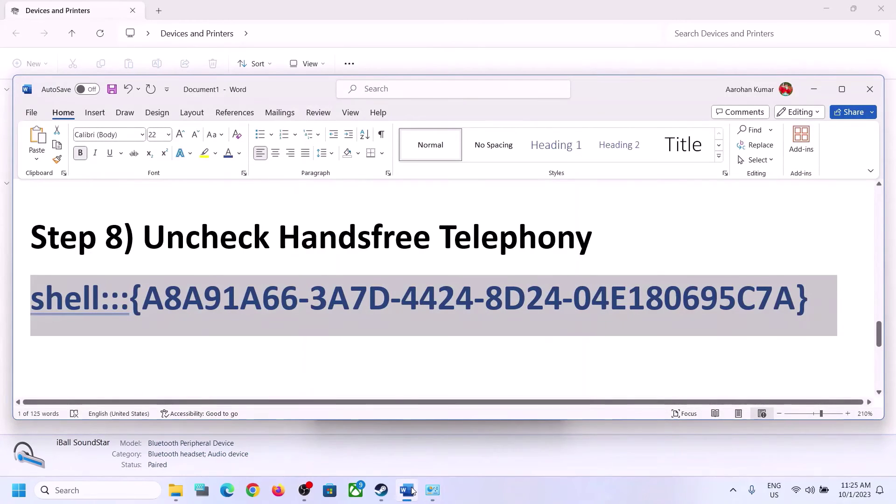
pyautogui.click(411, 490)
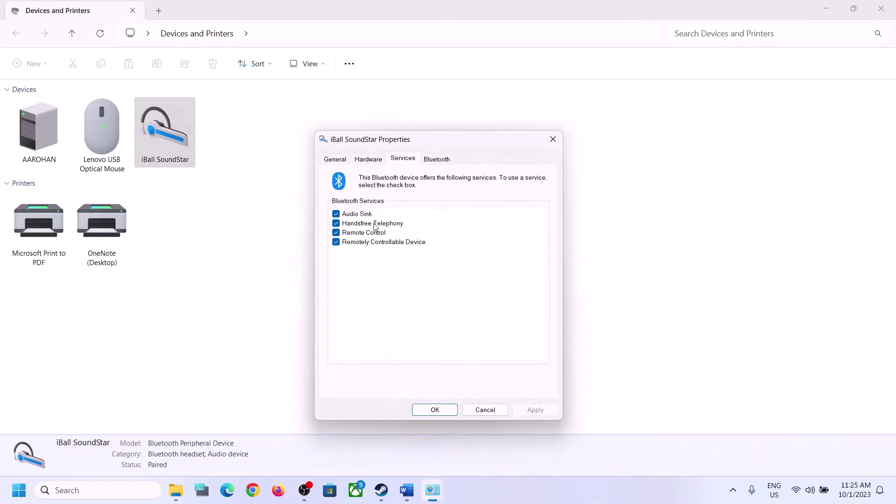
pyautogui.click(336, 224)
pyautogui.click(541, 410)
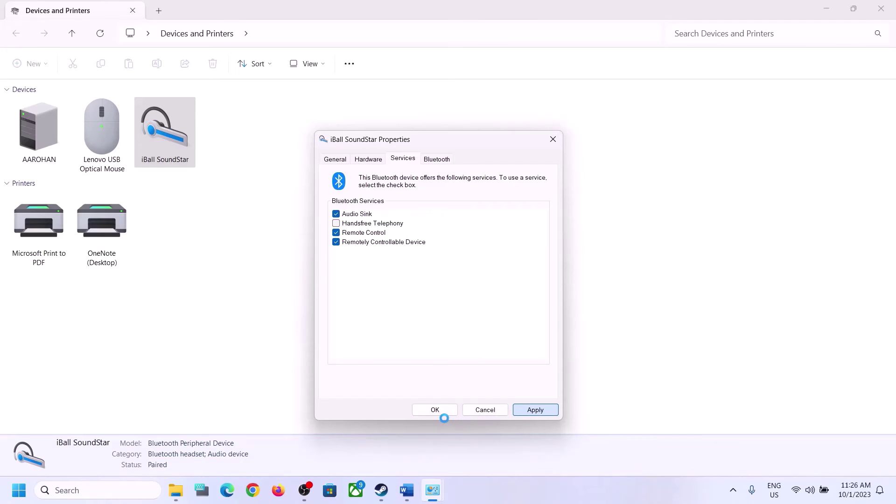
pyautogui.click(441, 414)
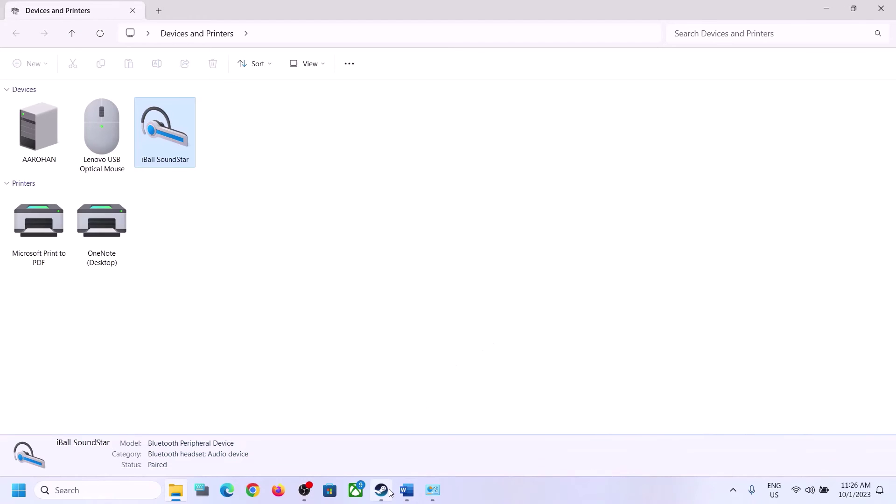
pyautogui.click(408, 495)
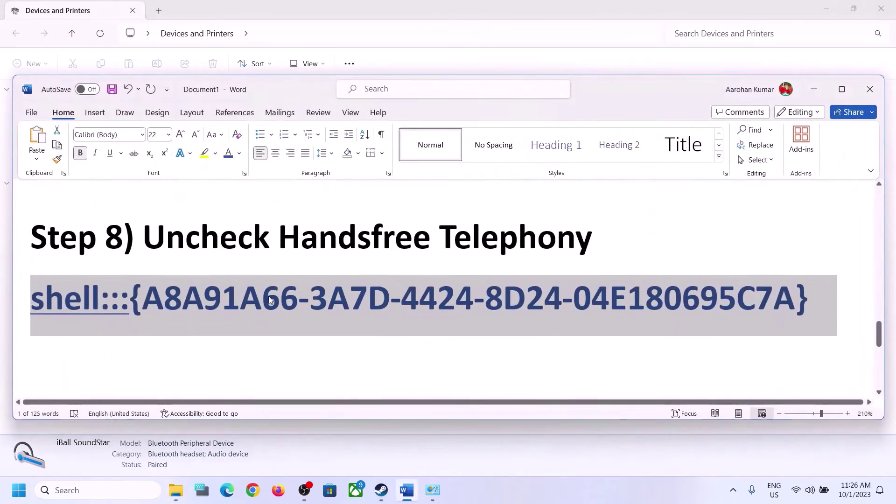
# Highlight the Step 9 phrases about disconnecting external mics and disabling the internal microphone
pyautogui.scroll(-5, 268, 305)
pyautogui.moveTo(144, 243); pyautogui.dragTo(116, 296)
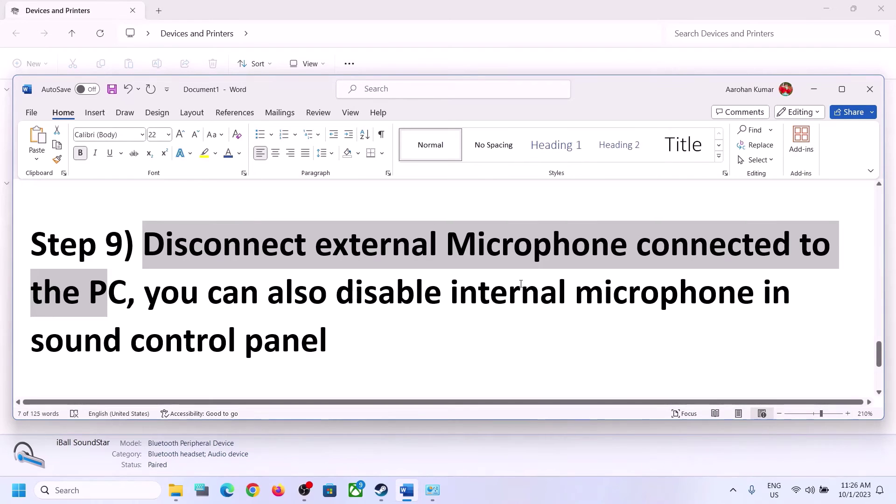
pyautogui.moveTo(337, 293); pyautogui.dragTo(762, 301)
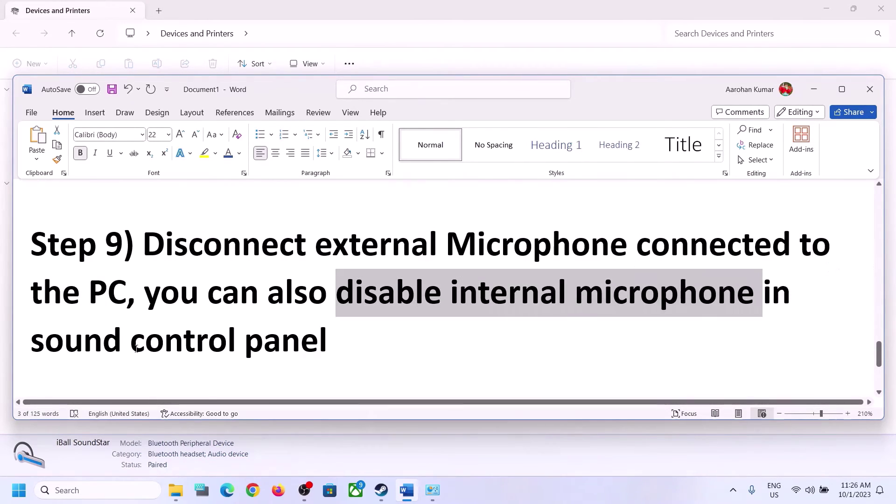
pyautogui.moveTo(31, 340); pyautogui.dragTo(251, 332)
pyautogui.moveTo(146, 294); pyautogui.dragTo(448, 294)
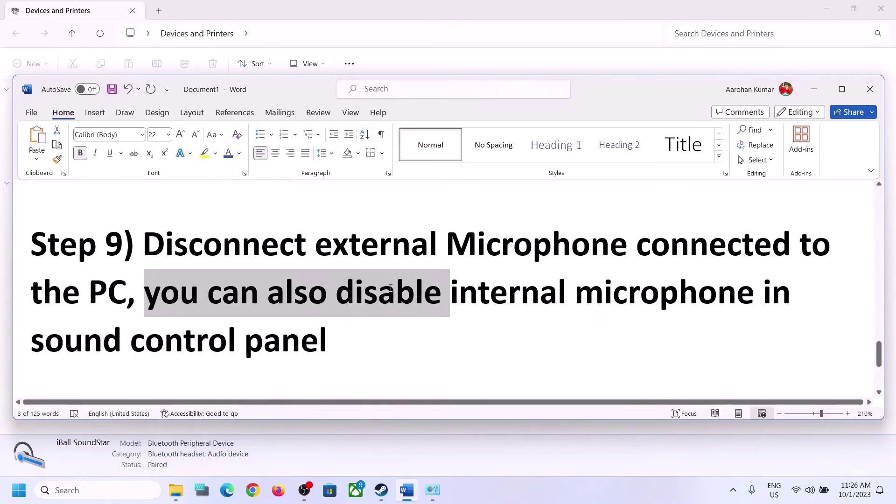
pyautogui.click(275, 332)
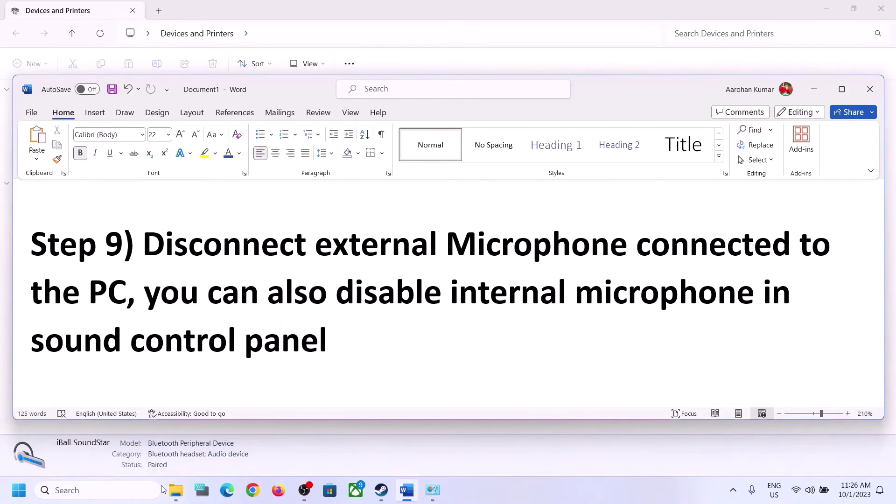
pyautogui.click(138, 490)
# Open the Sound dialog from Control Panel and review the Speakers properties
pyautogui.write('control')
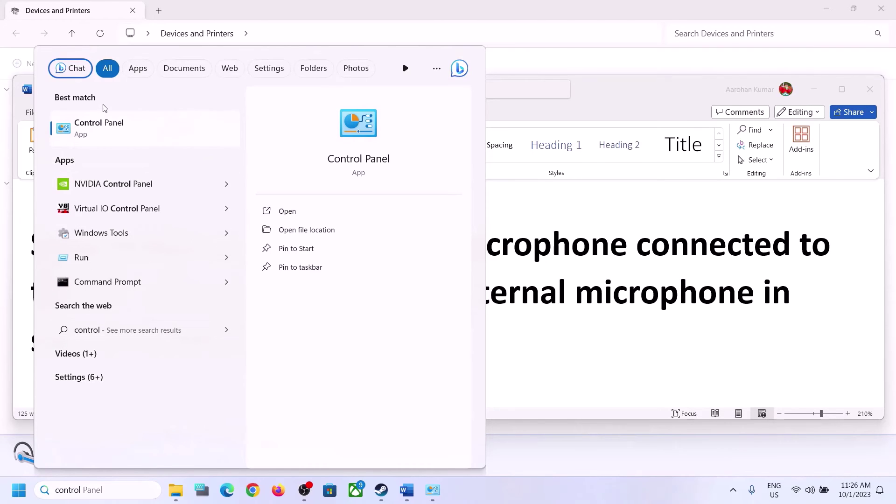
pyautogui.click(110, 125)
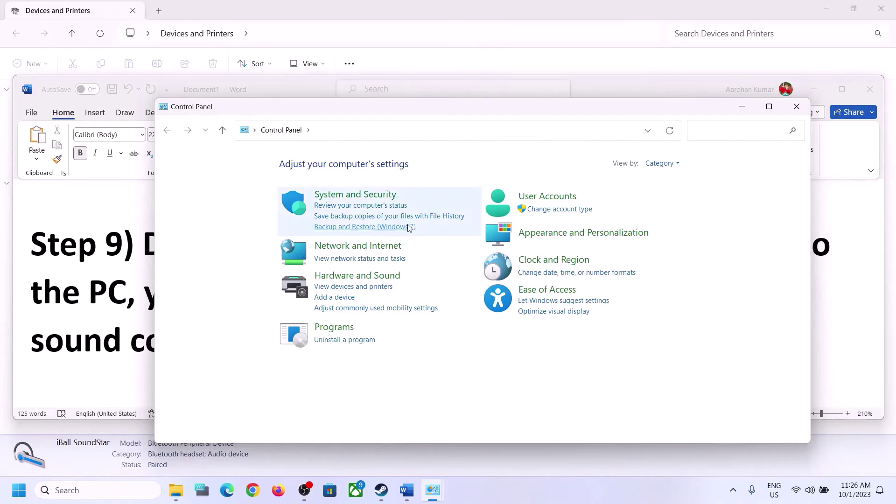
pyautogui.click(360, 277)
pyautogui.click(327, 232)
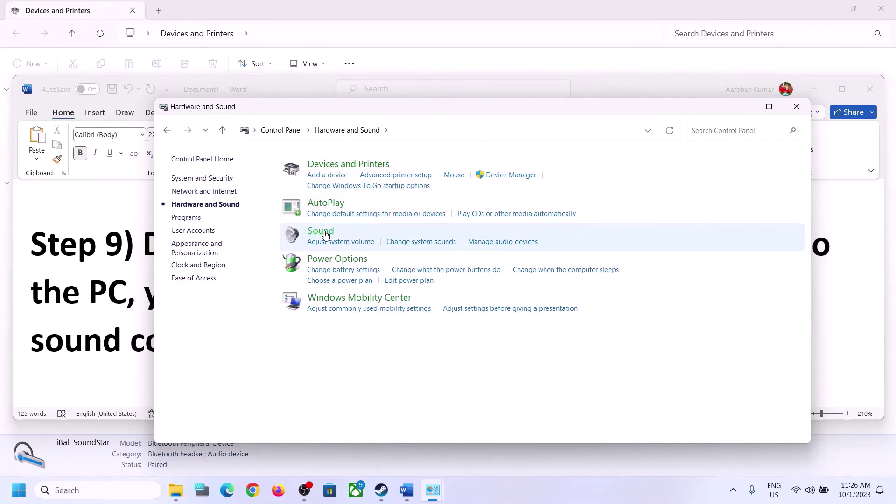
pyautogui.click(159, 218)
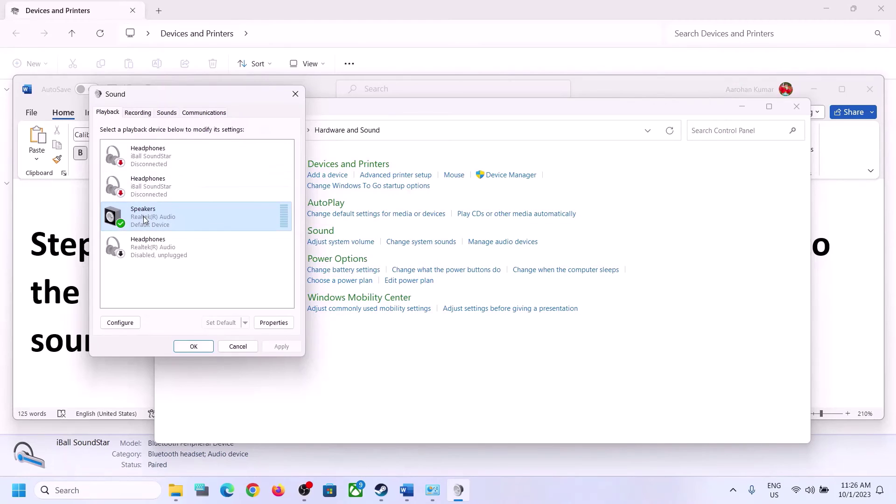
pyautogui.rightClick(145, 219)
pyautogui.click(180, 304)
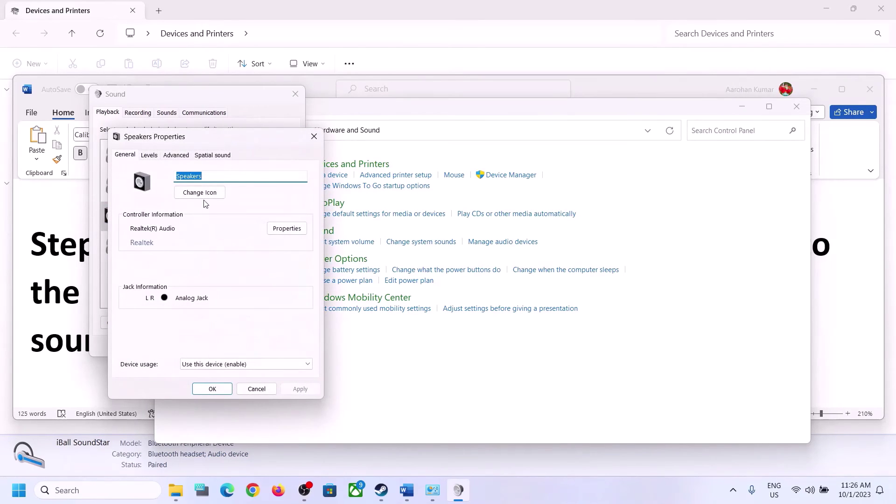
pyautogui.click(313, 136)
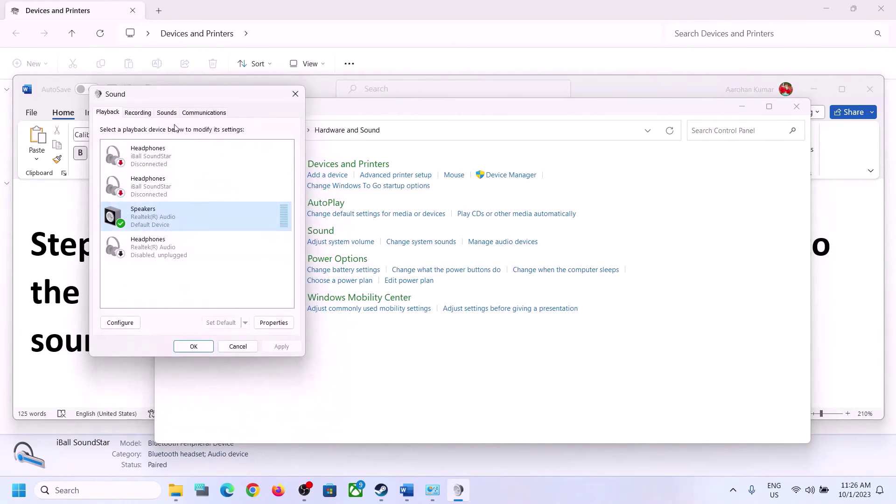
# Check the Microphone Array on the Recording tab, close Sound, and return to Word's notes
pyautogui.click(144, 115)
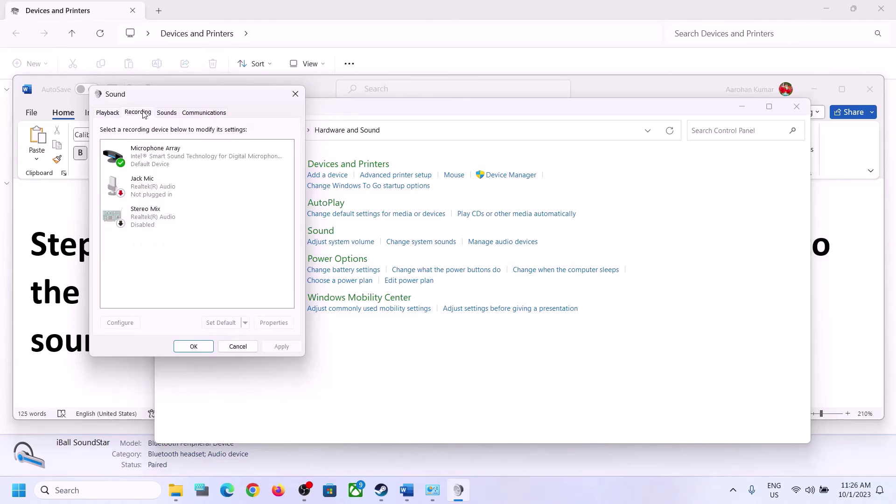
pyautogui.click(180, 159)
pyautogui.rightClick(180, 158)
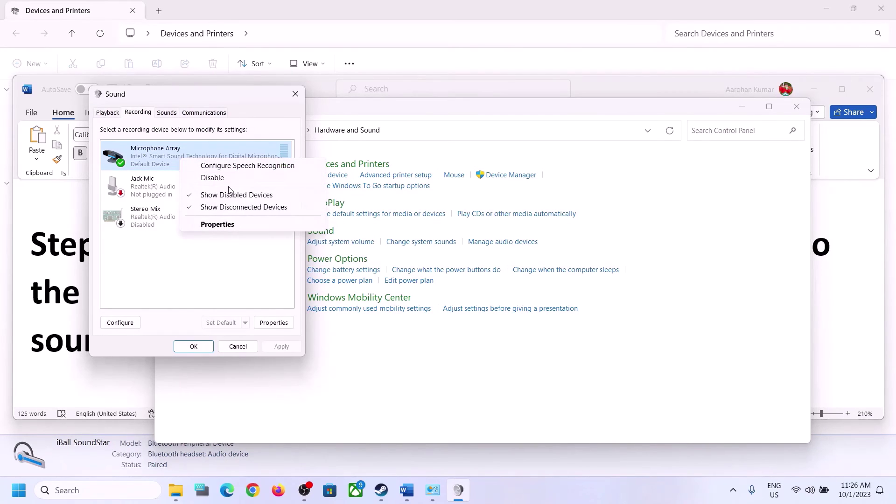
pyautogui.click(226, 276)
pyautogui.click(295, 94)
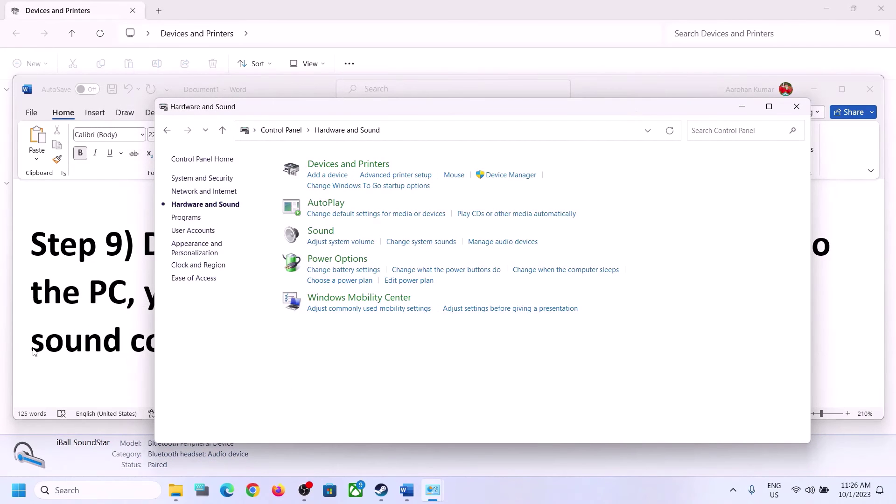
pyautogui.click(62, 352)
pyautogui.scroll(-4, 562, 318)
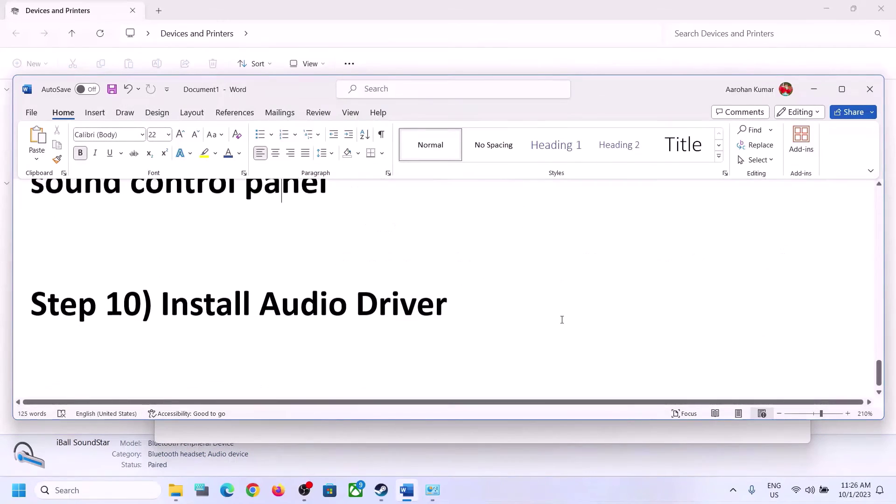
# Reopen Device Manager and bring up actions for Realtek(R) Audio under Sound, video and game controllers
pyautogui.moveTo(179, 298); pyautogui.dragTo(558, 328)
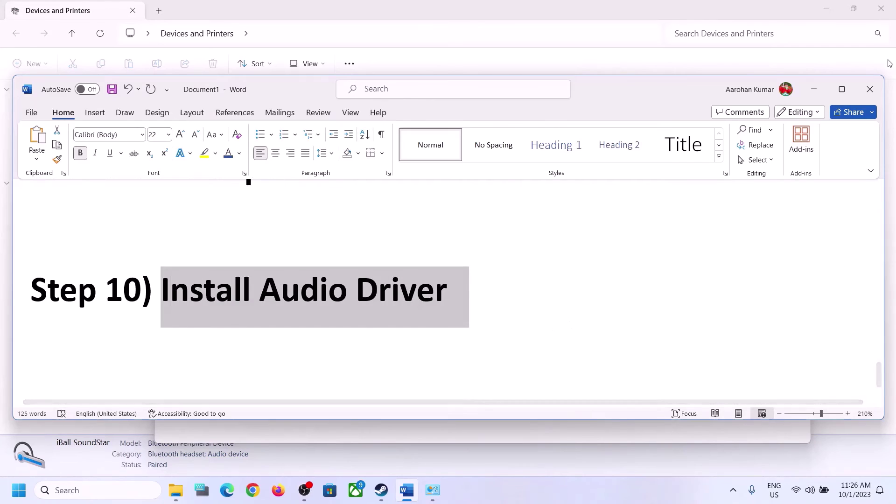
pyautogui.click(814, 89)
pyautogui.rightClick(4, 500)
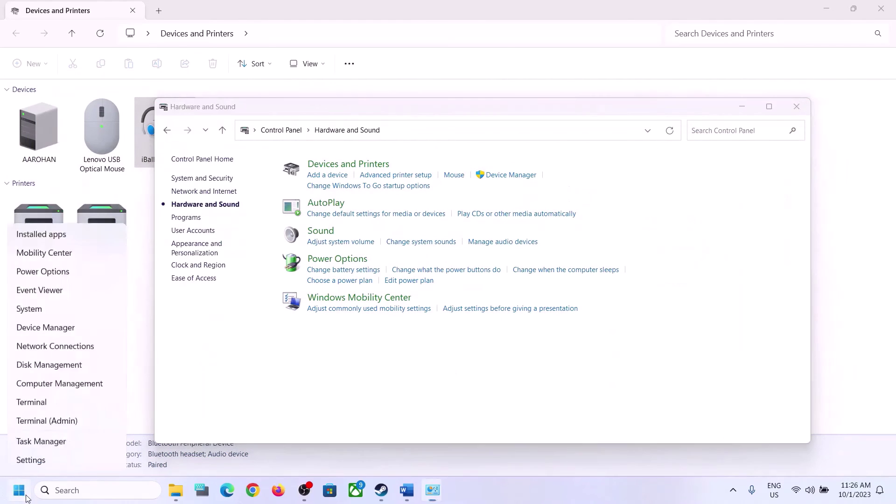
pyautogui.click(35, 237)
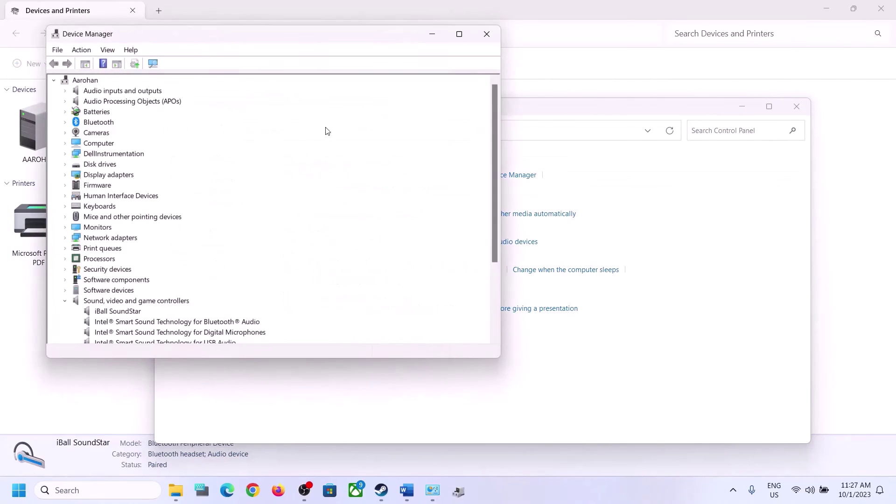
pyautogui.click(65, 301)
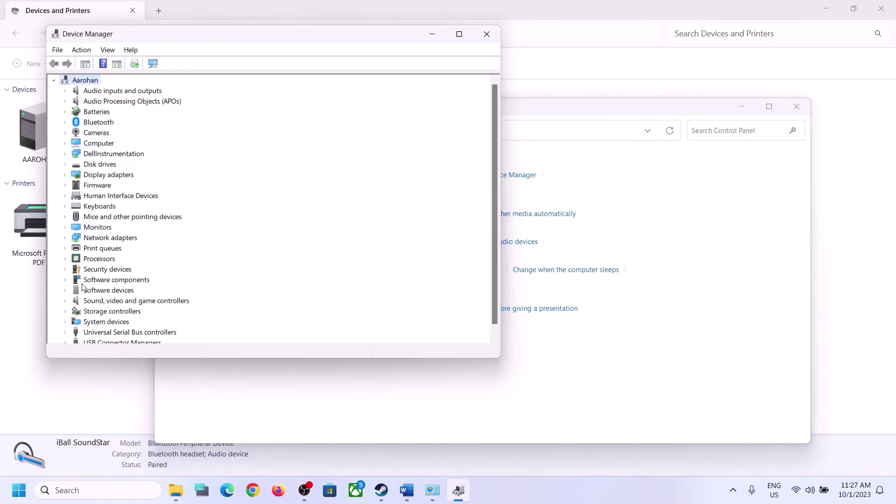
pyautogui.scroll(-2, 86, 283)
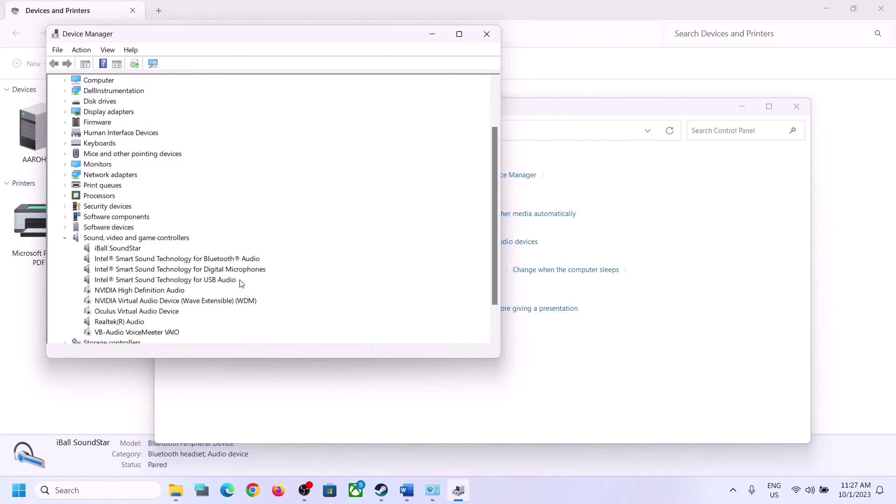
pyautogui.scroll(-2, 233, 284)
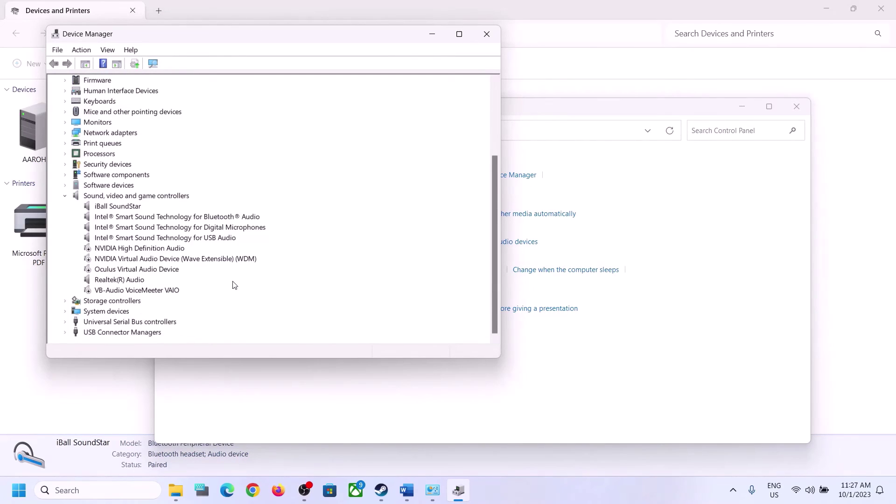
pyautogui.click(118, 281)
pyautogui.rightClick(120, 283)
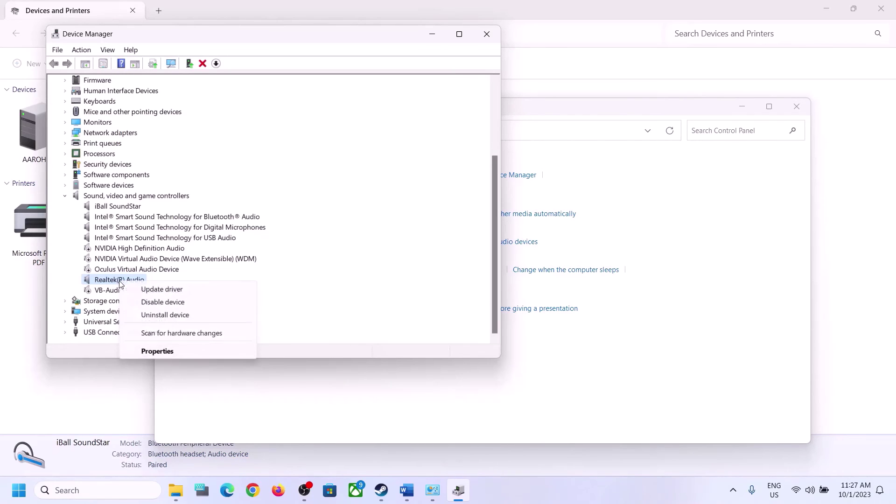
# Search automatically for a Realtek(R) Audio driver, check Windows Update, then restart the driver update
pyautogui.click(168, 292)
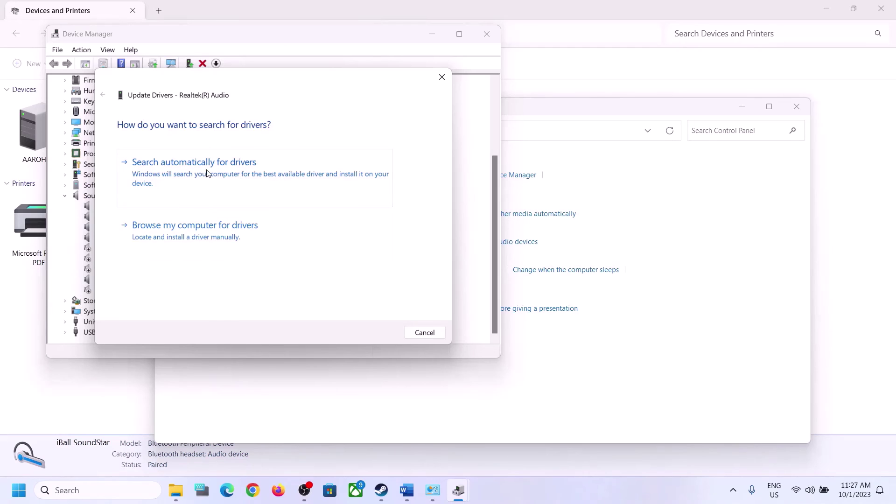
pyautogui.click(224, 172)
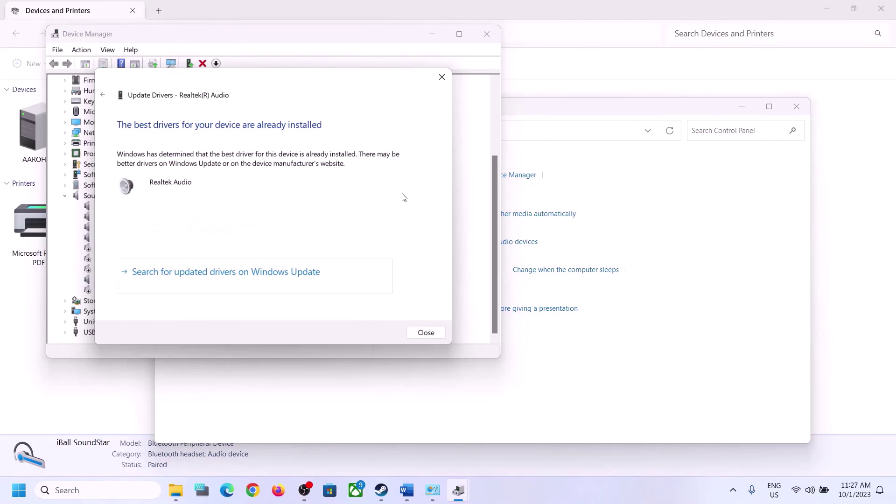
pyautogui.click(193, 278)
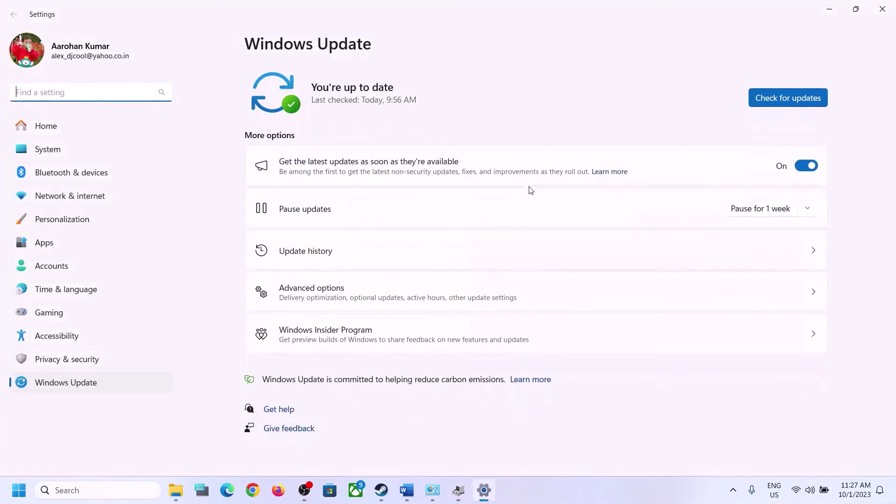
pyautogui.click(882, 9)
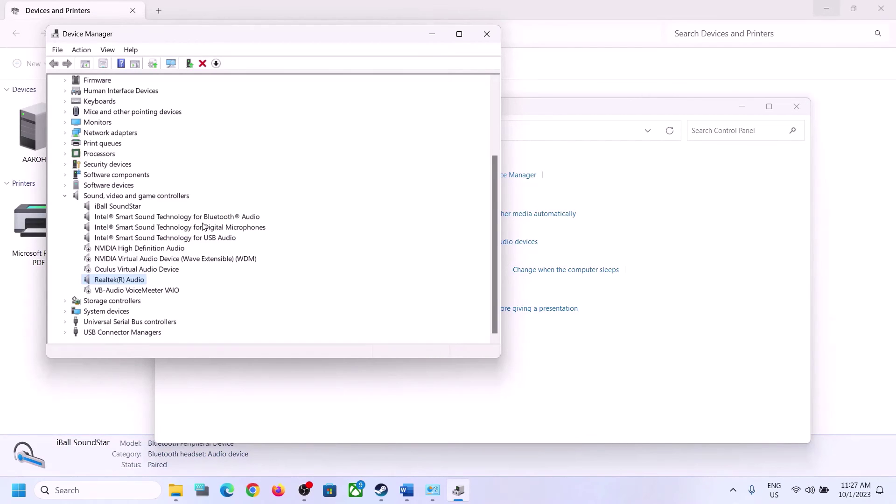
pyautogui.rightClick(121, 282)
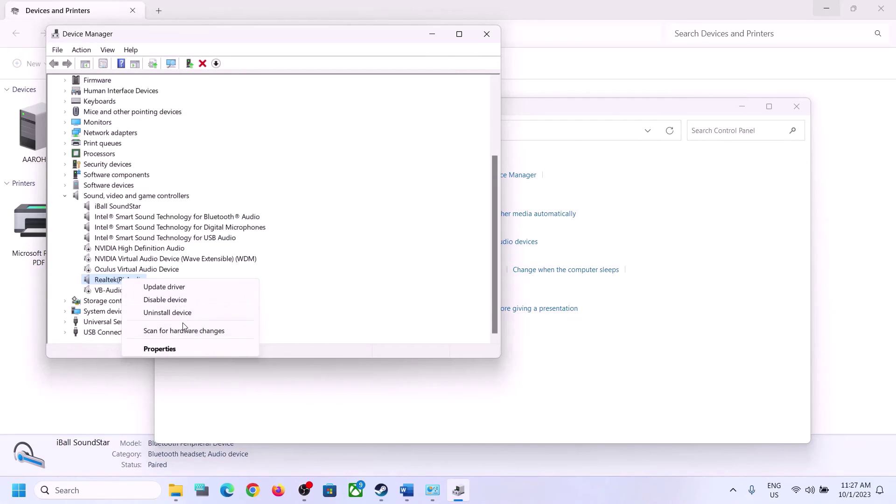
pyautogui.click(164, 286)
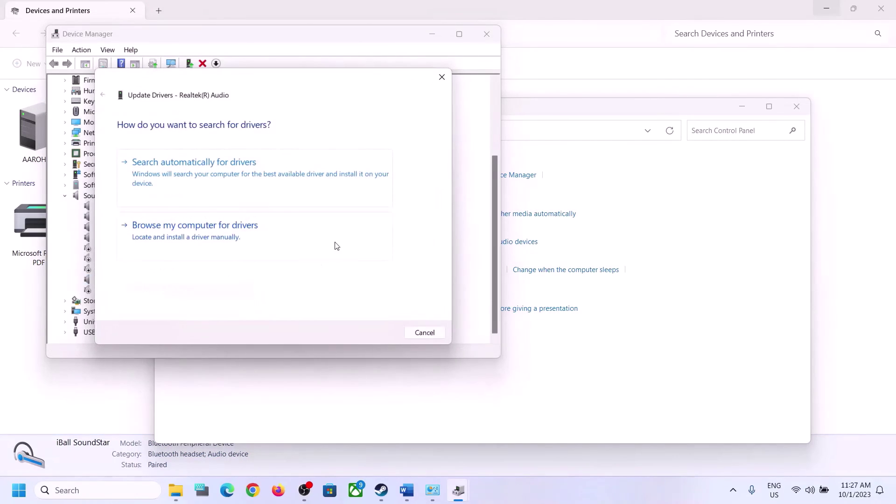
# Browse local drivers, select Realtek Audio 6.0.9509.1 from the list, then cancel without installing
pyautogui.click(245, 236)
pyautogui.moveTo(301, 89); pyautogui.dragTo(502, 83)
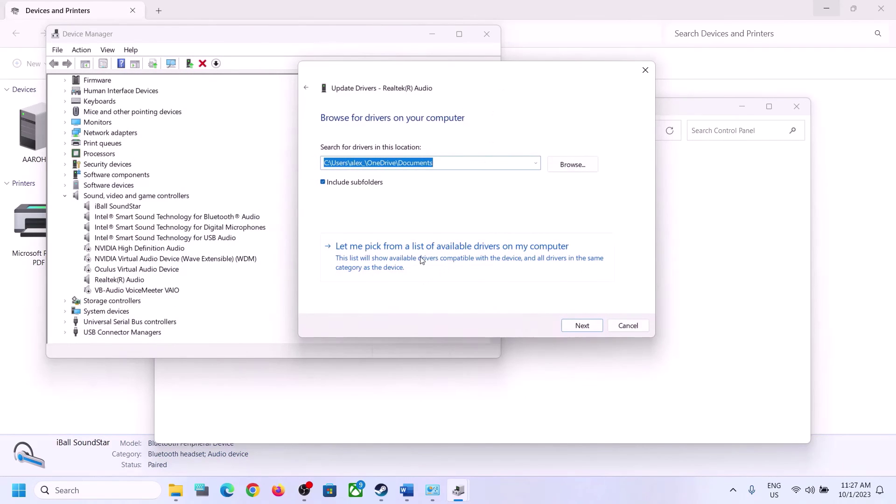
pyautogui.click(488, 260)
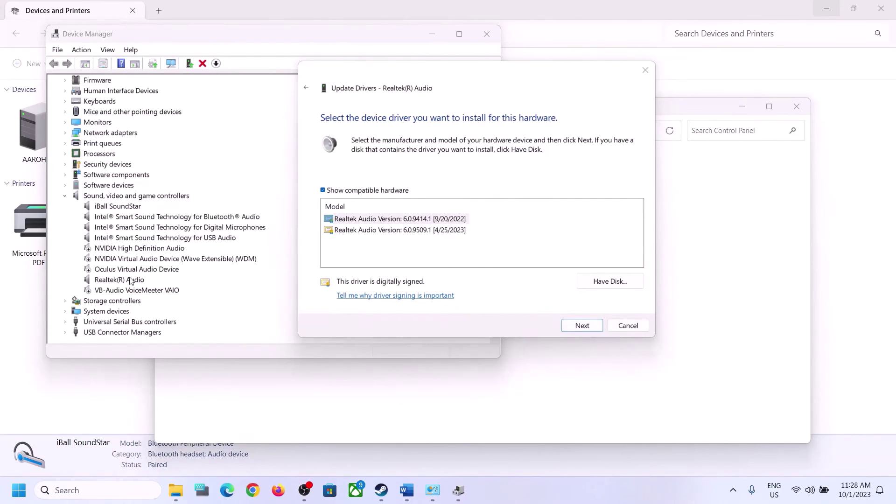
pyautogui.click(394, 230)
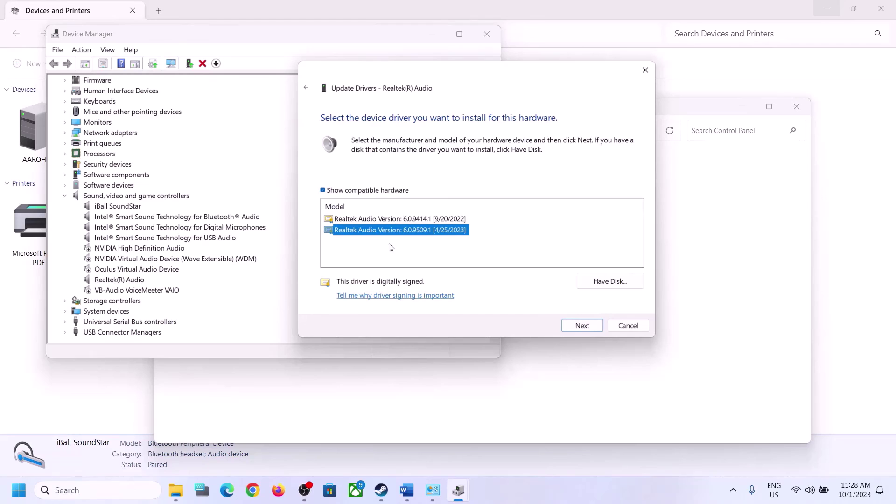
pyautogui.click(626, 325)
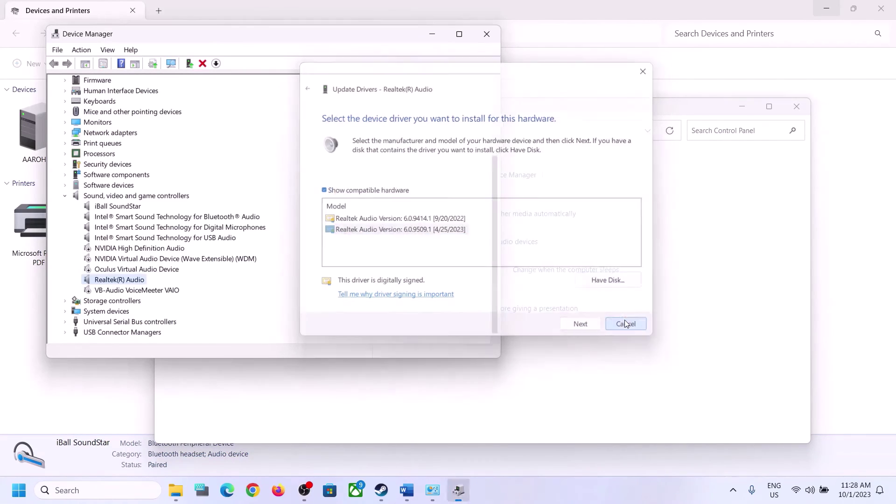